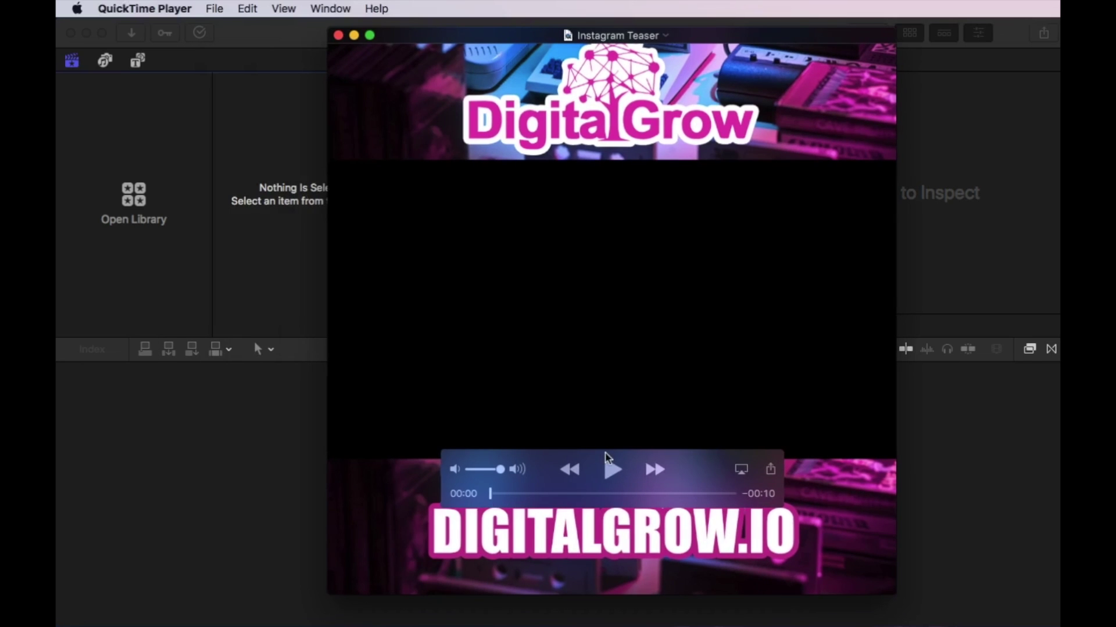
Preview the Instagram Teaser video, minimise its window and switch to Final Cut Pro.
left_click(612, 471)
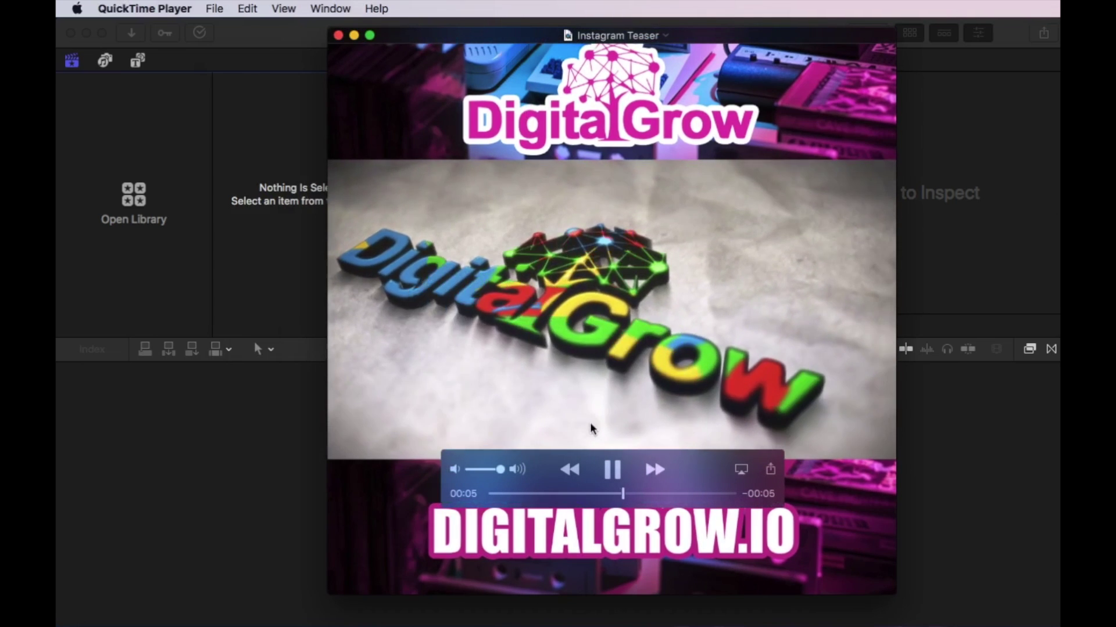
left_click(612, 471)
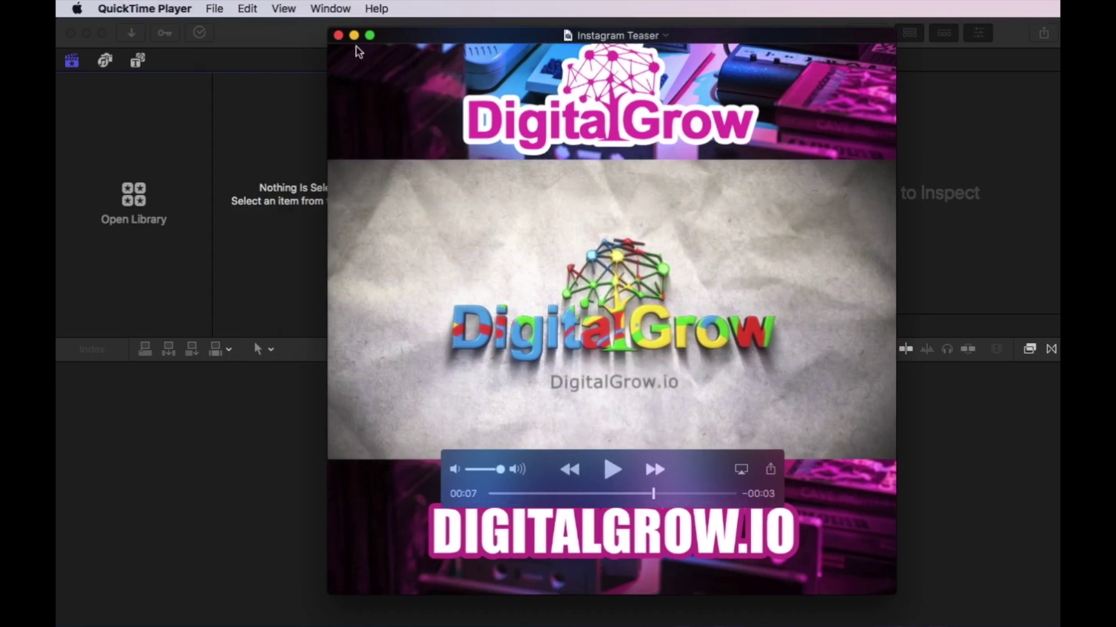
left_click(354, 35)
left_click(244, 36)
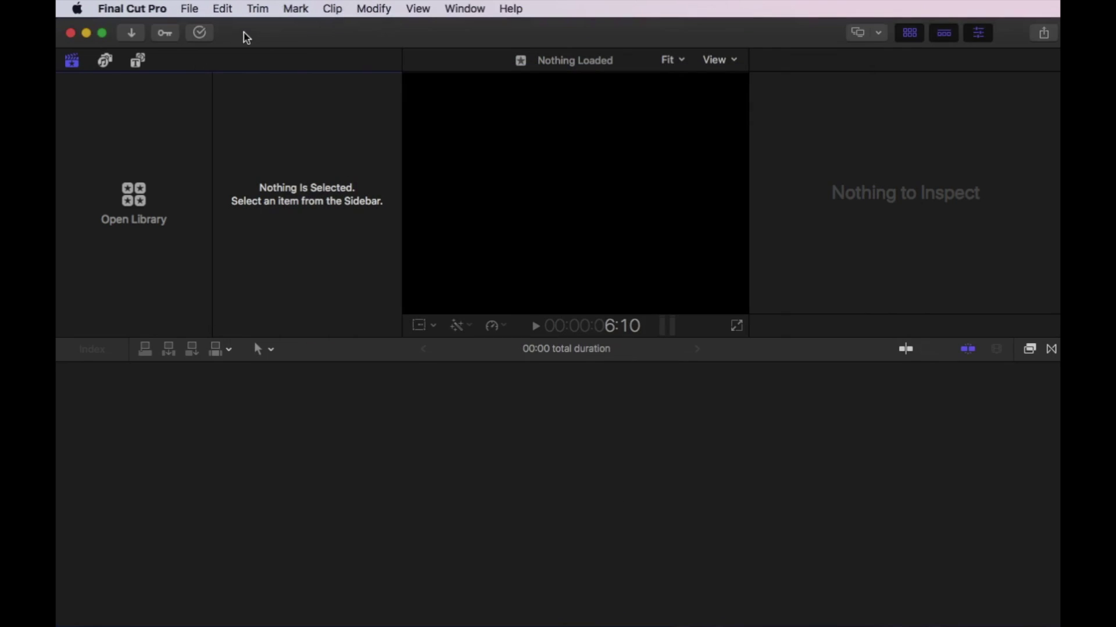
Create a new library named Instagram and save it on the Desktop.
left_click(190, 9)
mouse_move(209, 29)
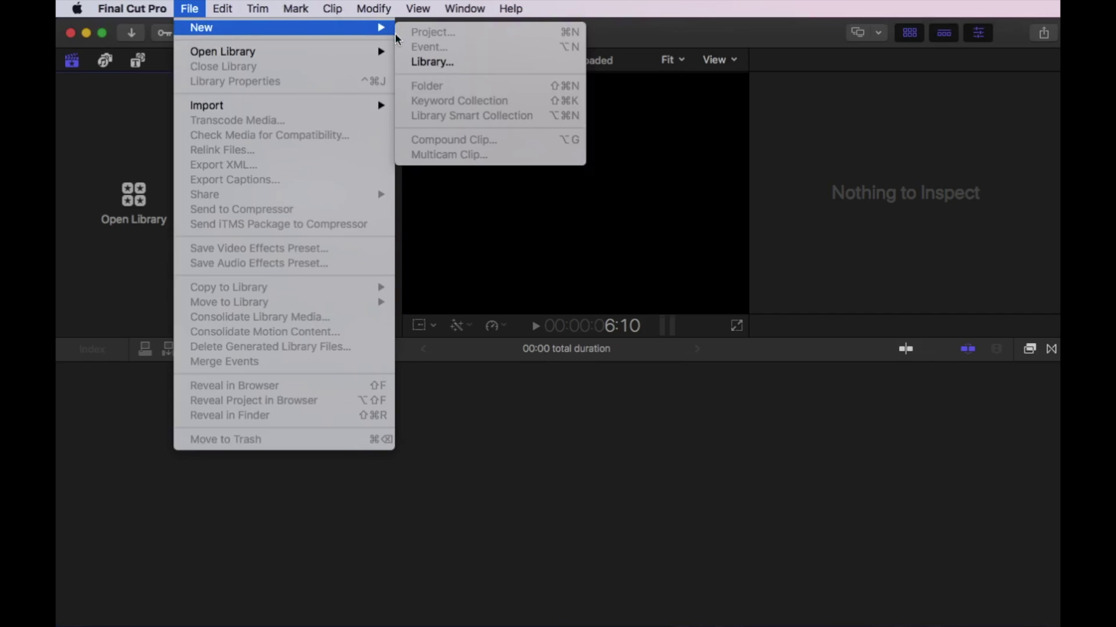
left_click(426, 61)
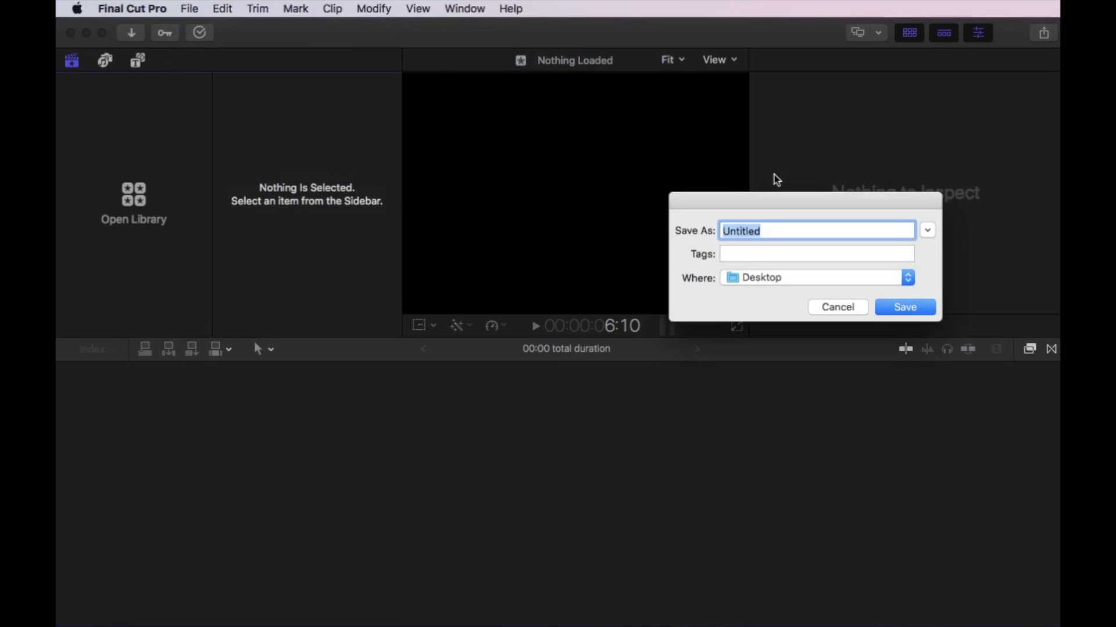
type("Instagram")
key("Return")
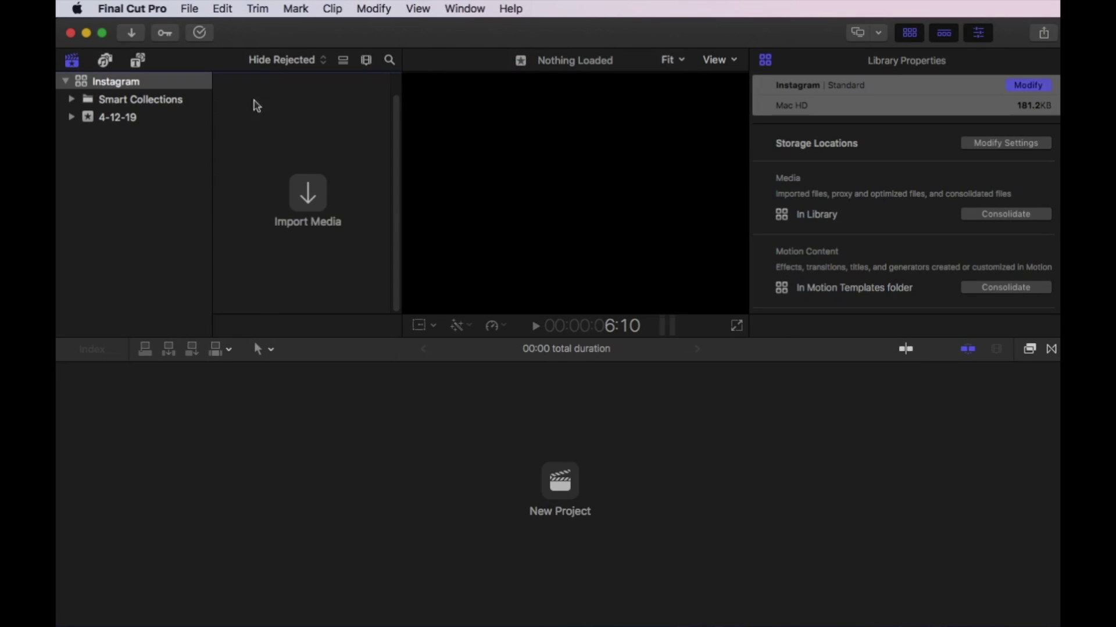
Start a new project named IGvideo in the 4-12-19 event.
left_click(192, 10)
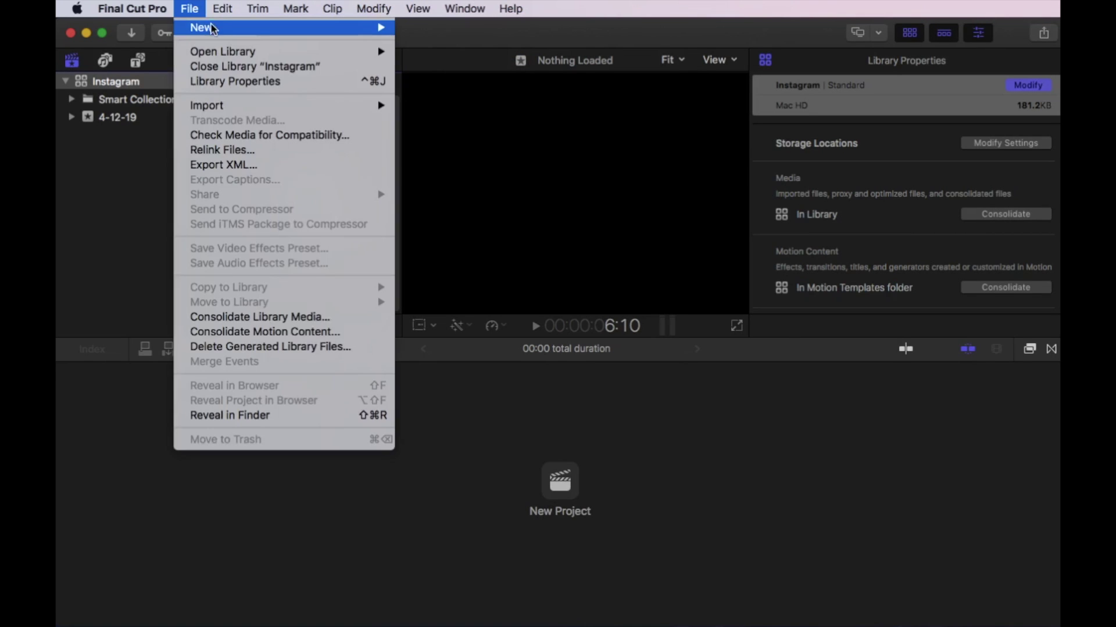
mouse_move(212, 28)
left_click(433, 33)
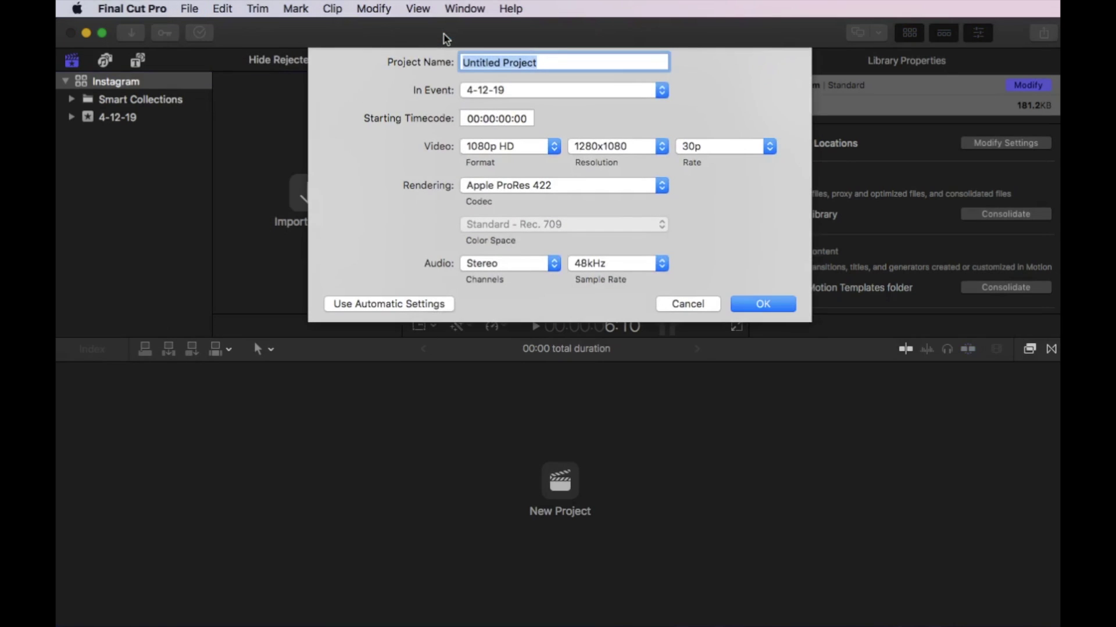
key("BackSpace")
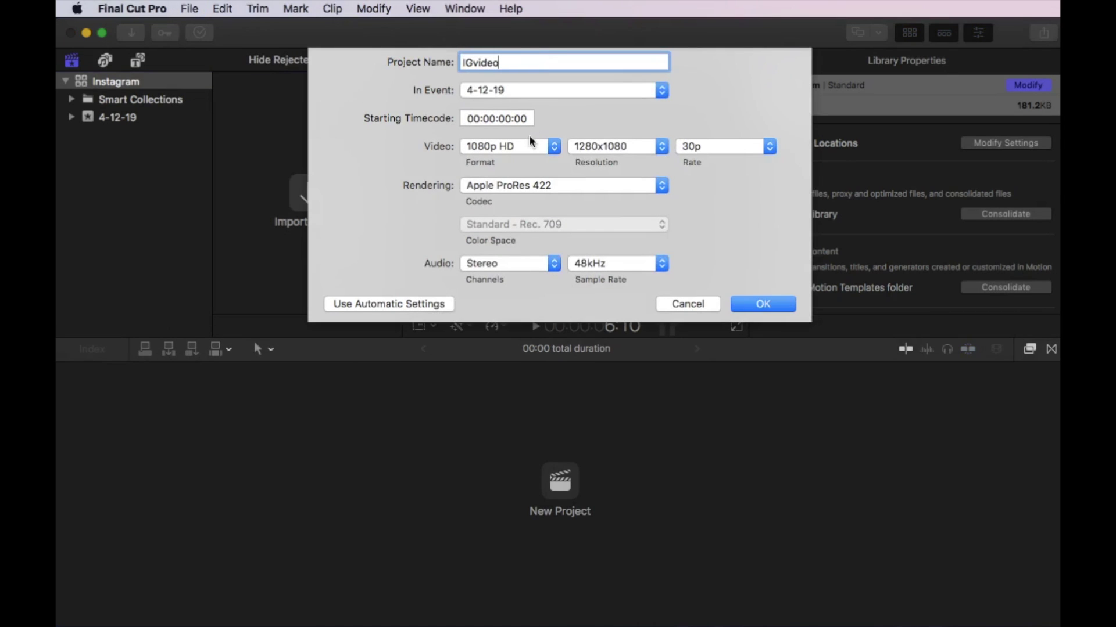
Give the project a custom 1080 x 1080 video format at 24 fps and create it.
left_click(491, 147)
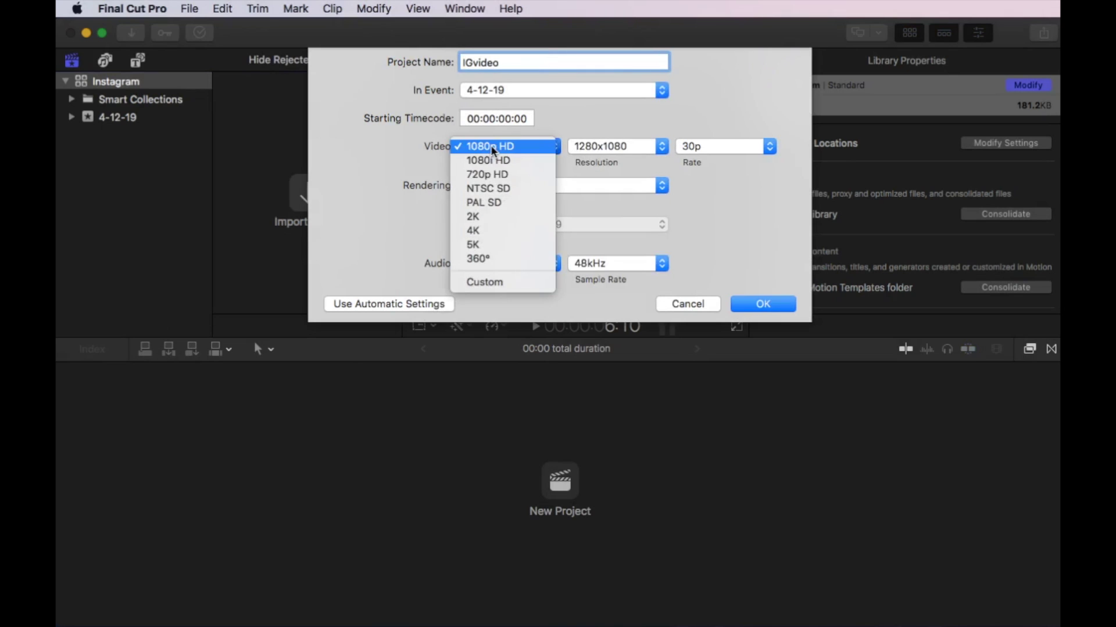
left_click(499, 282)
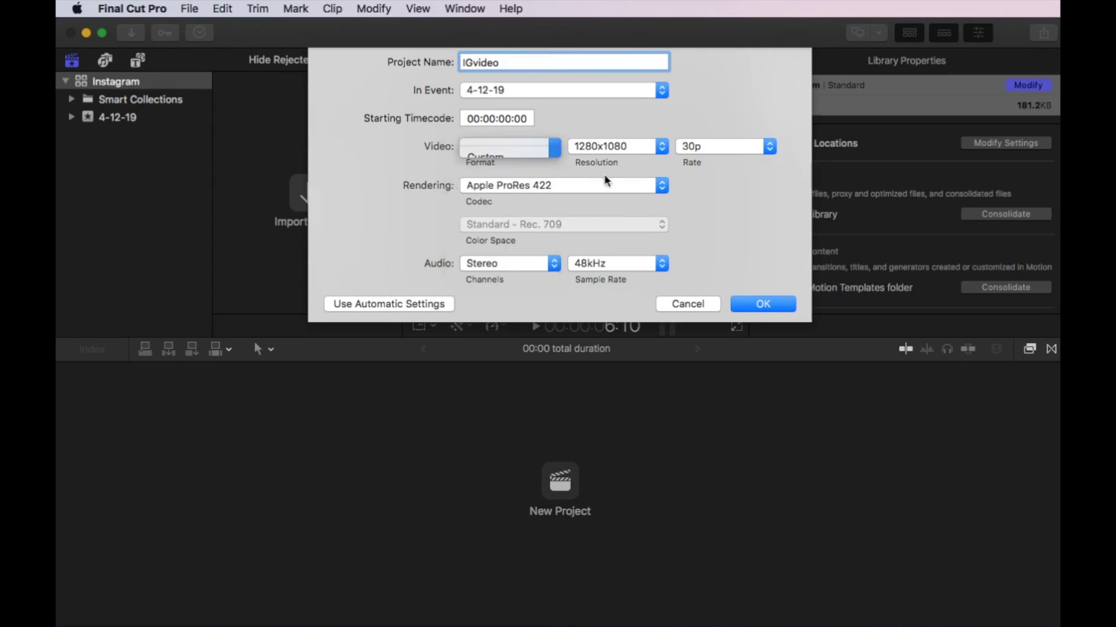
double_click(596, 148)
type("1")
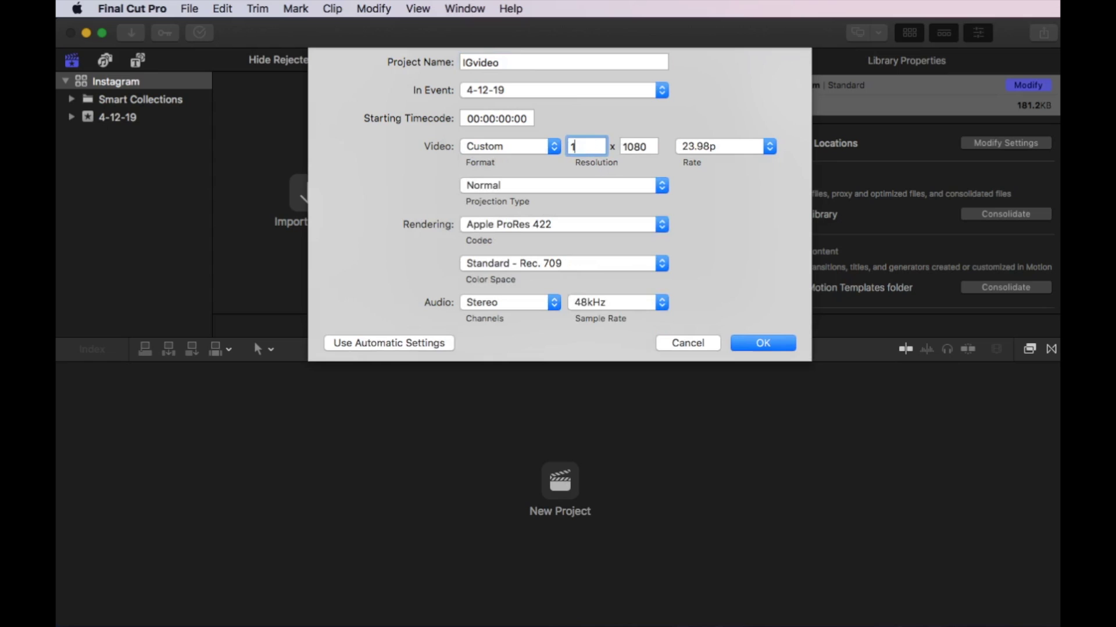
type("080")
key("Tab")
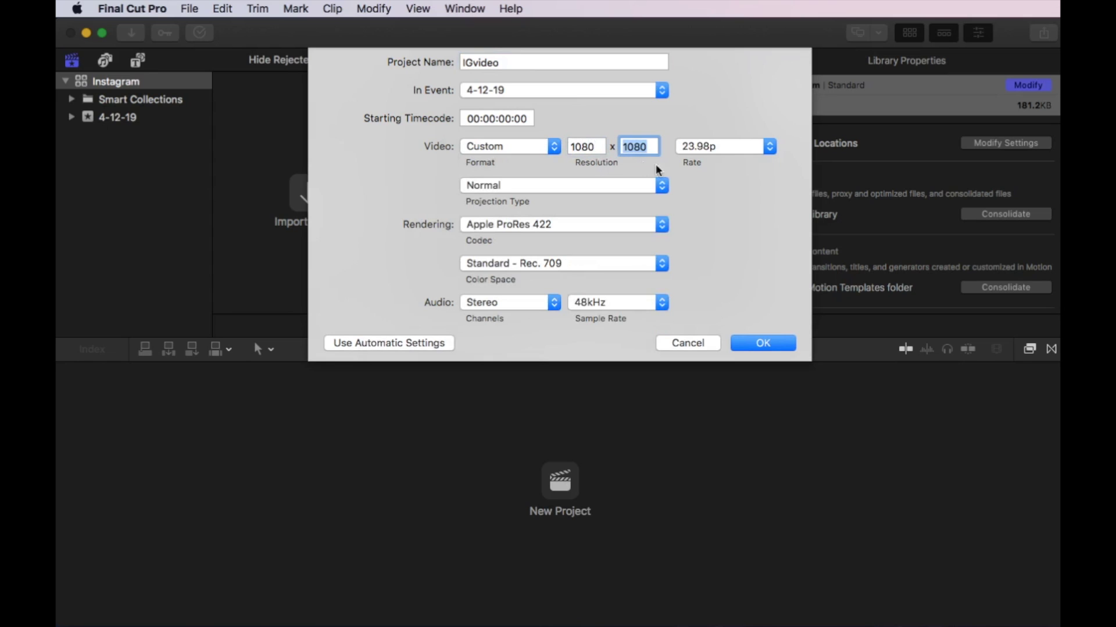
left_click(723, 151)
left_click(725, 159)
left_click(751, 344)
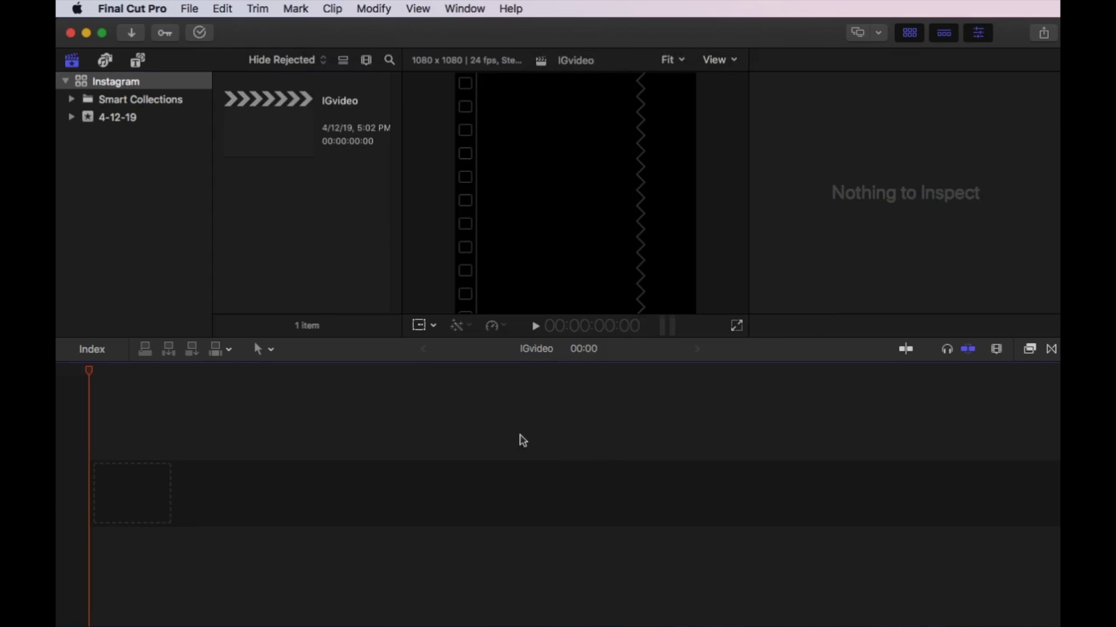
Bring the Remove BG video and the laptop photo from Finder into the IGvideo timeline.
left_click(190, 9)
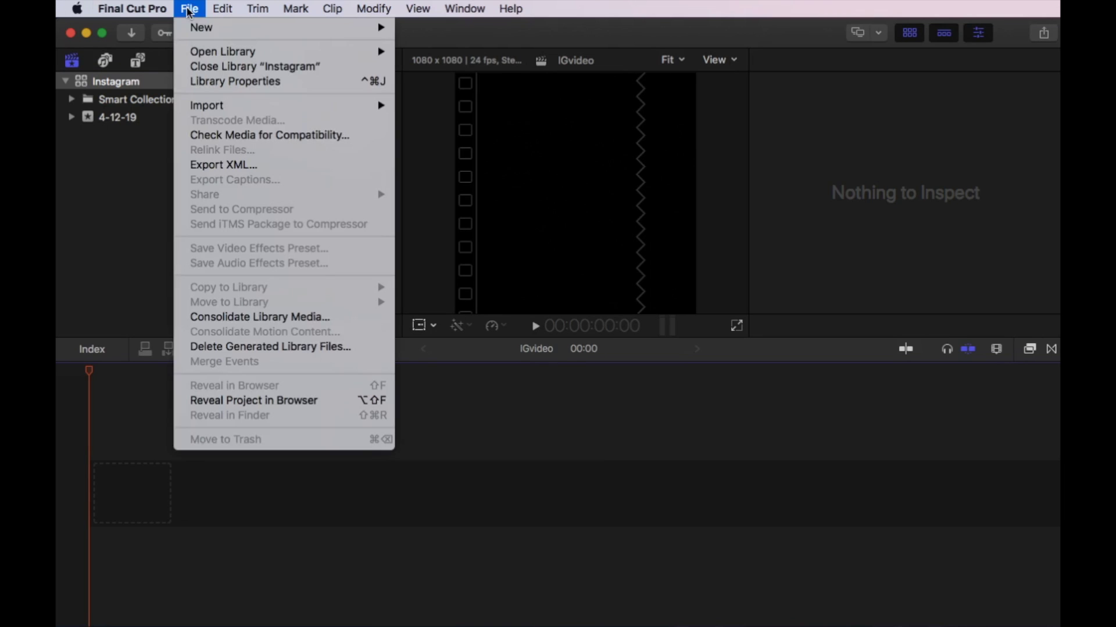
mouse_move(251, 109)
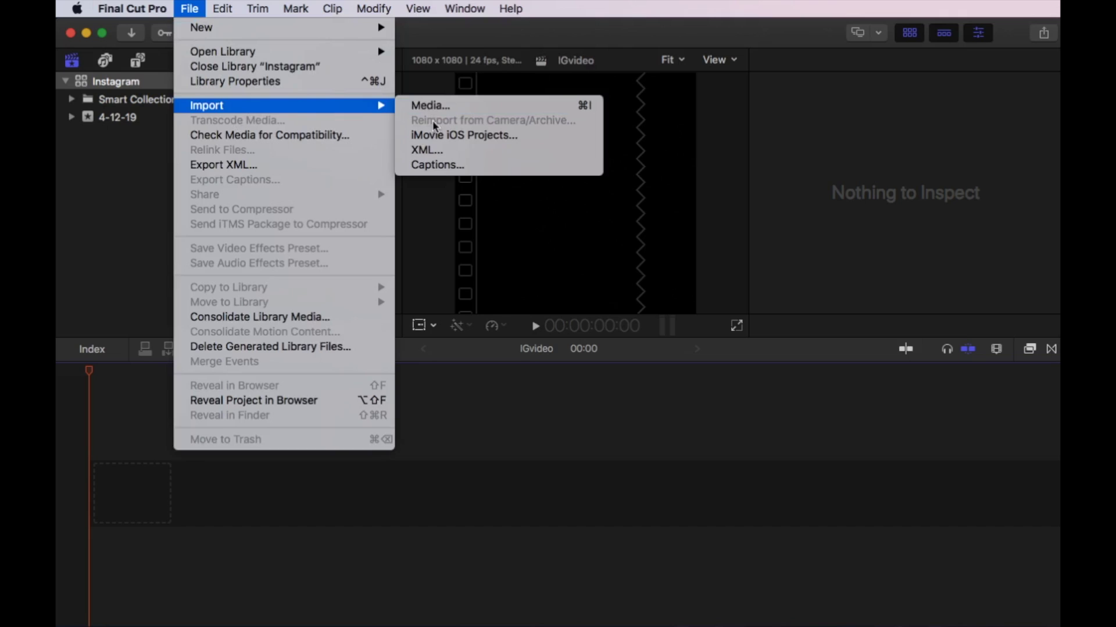
key("super+Tab")
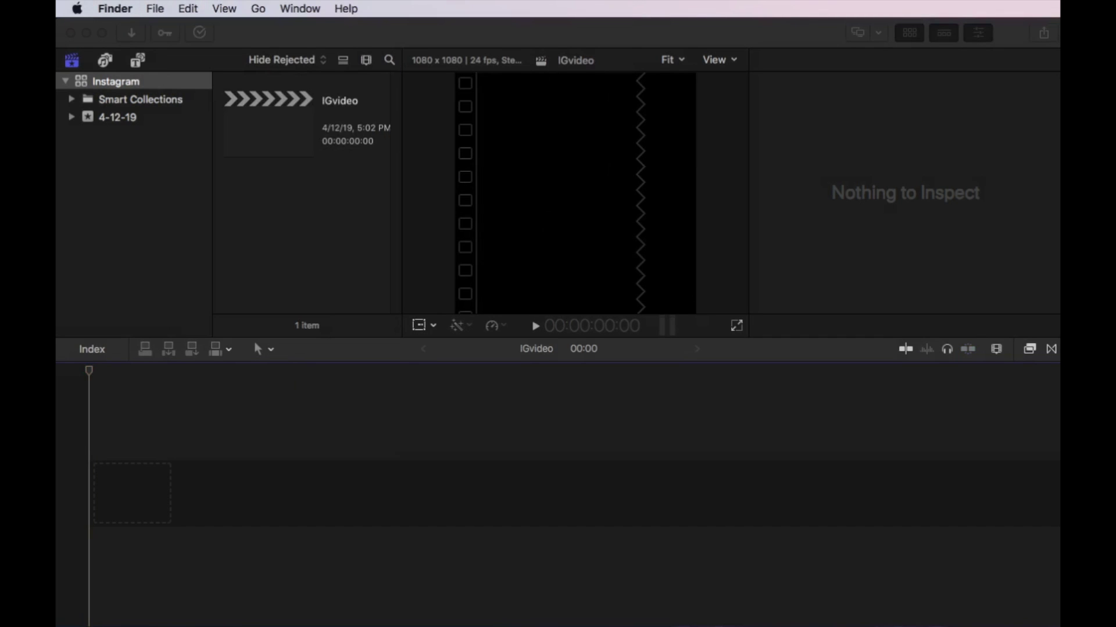
mouse_move(132, 494)
left_mouse_down()
mouse_move(119, 436)
mouse_move(137, 481)
left_mouse_up()
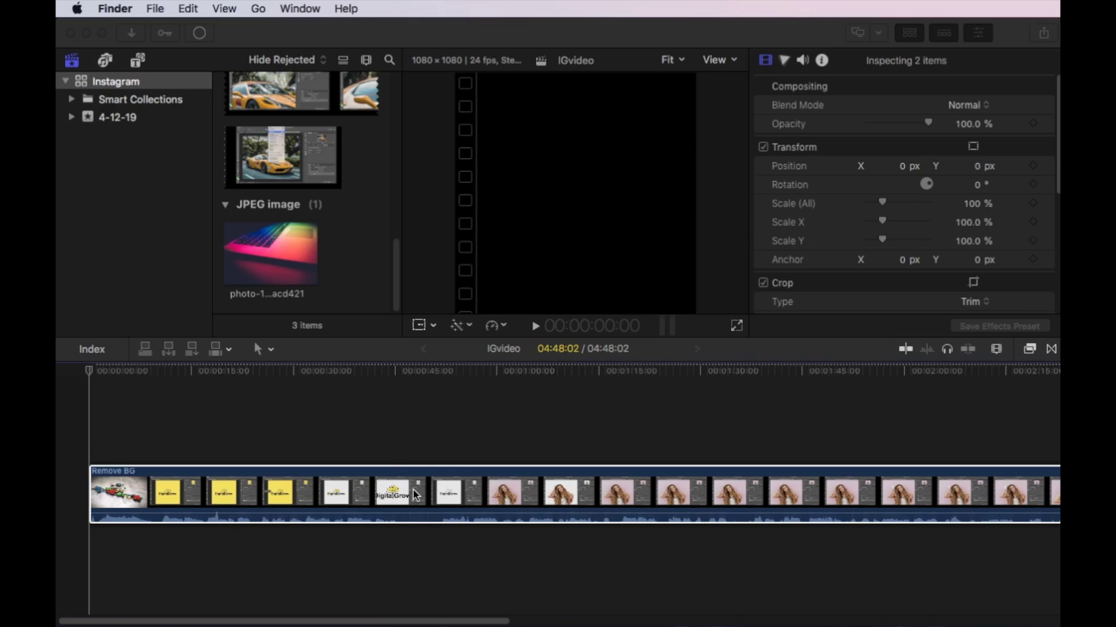
Cut the Remove BG clip at about 59 seconds with the Blade tool.
left_click(461, 454)
left_click(478, 486)
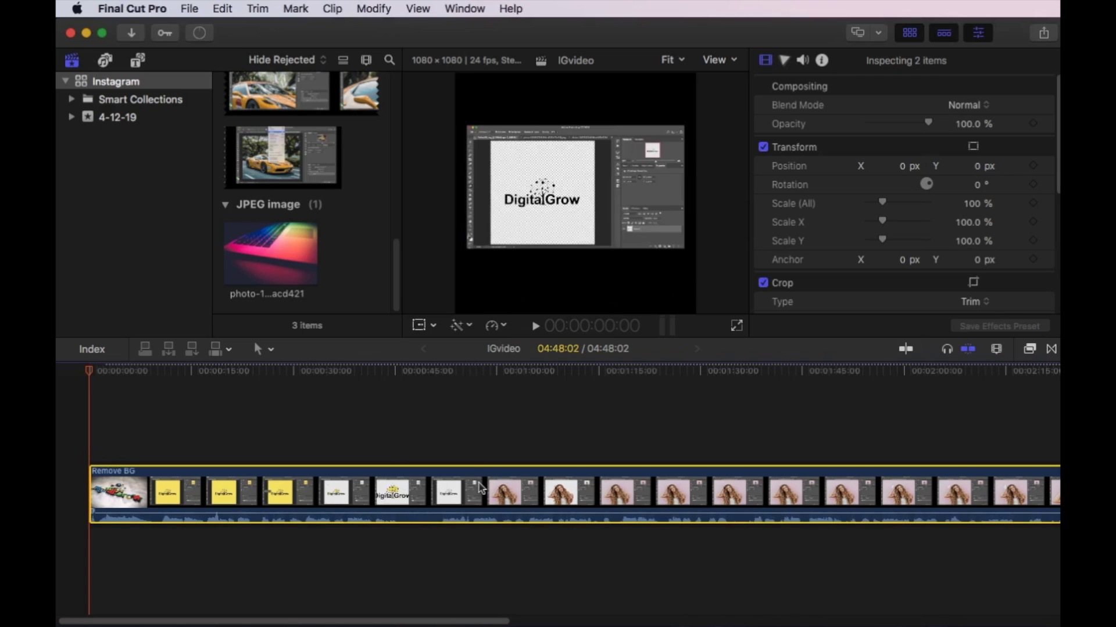
key("b")
key("s")
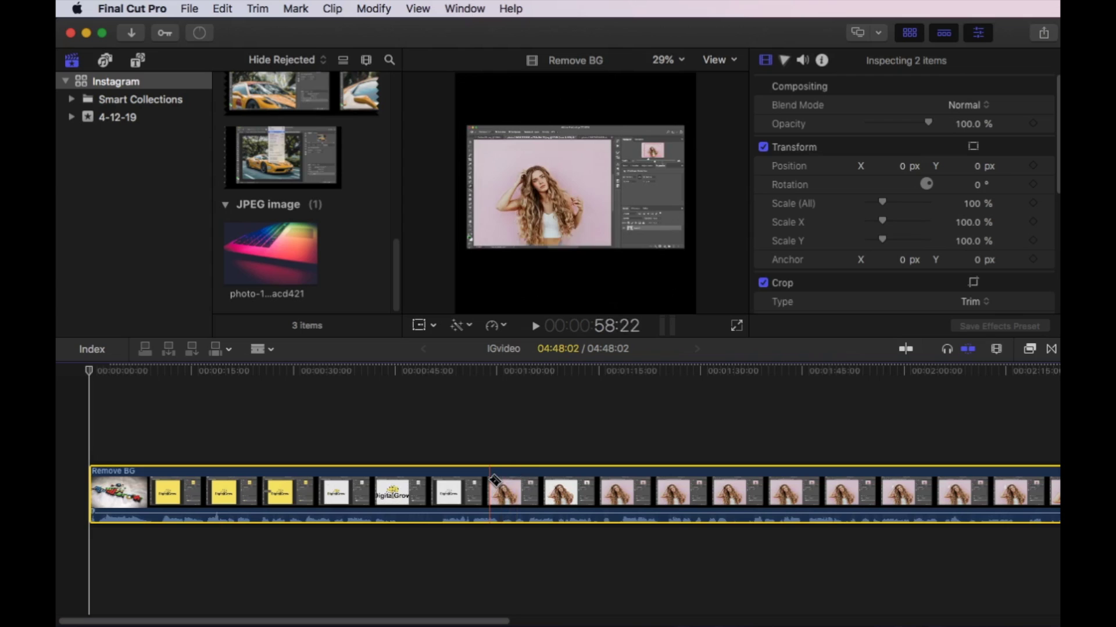
left_click(492, 480)
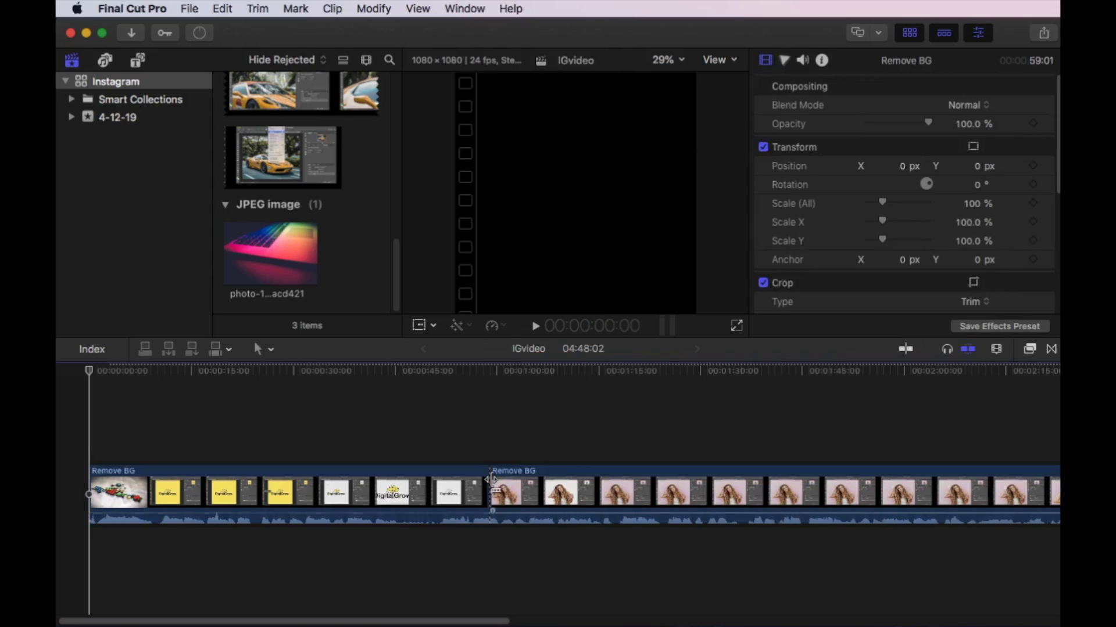
Delete the part of the Remove BG clip after the cut.
key("a")
left_click(525, 487)
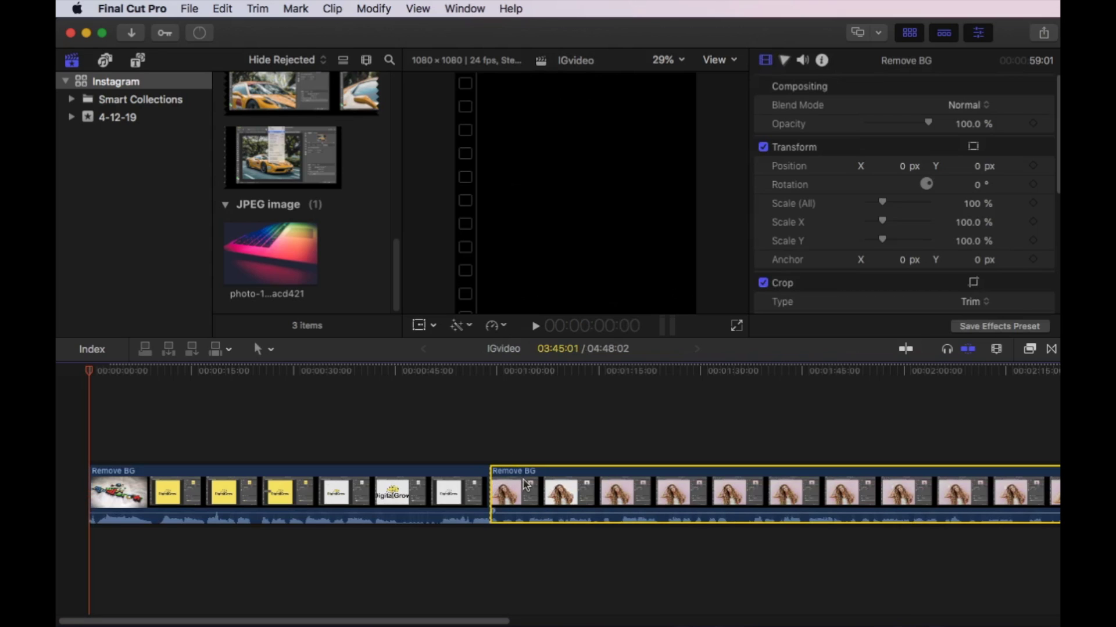
key("Delete")
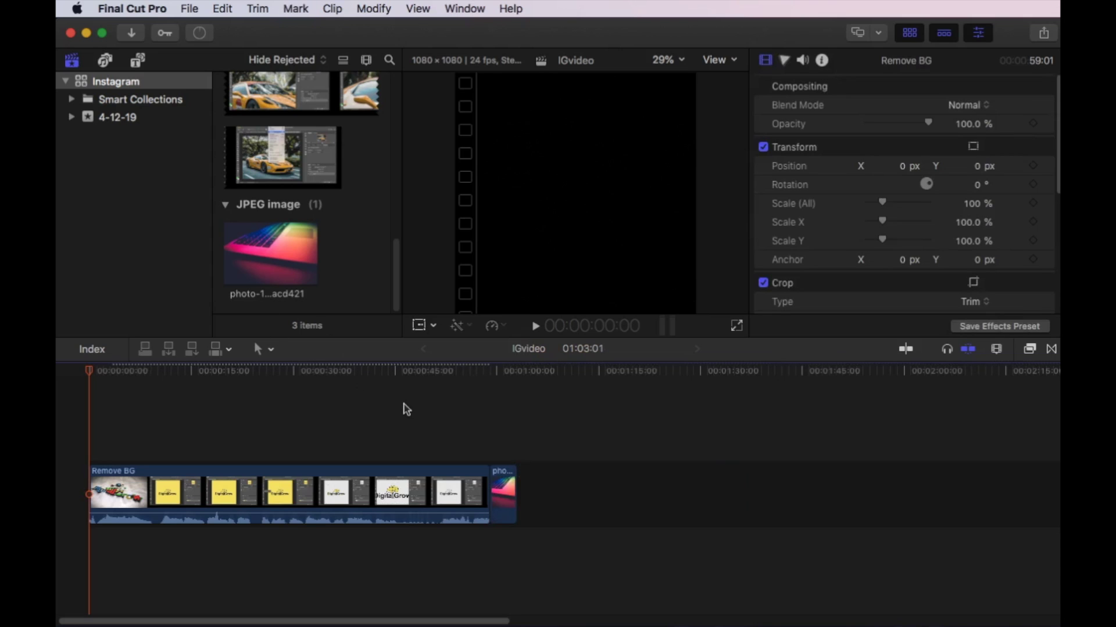
left_click(272, 350)
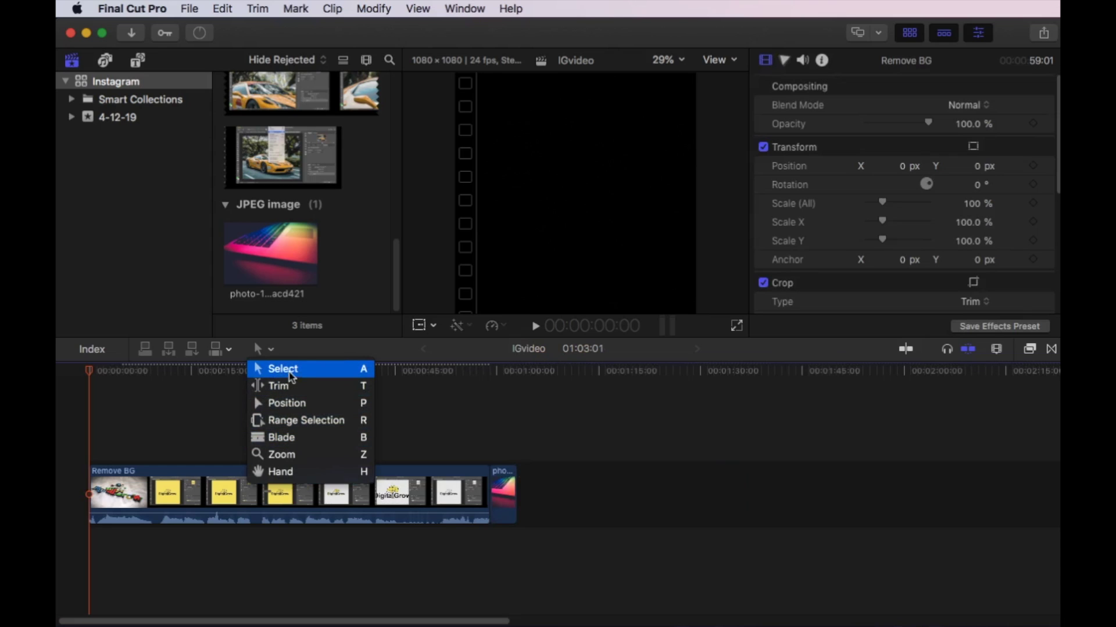
left_click(266, 348)
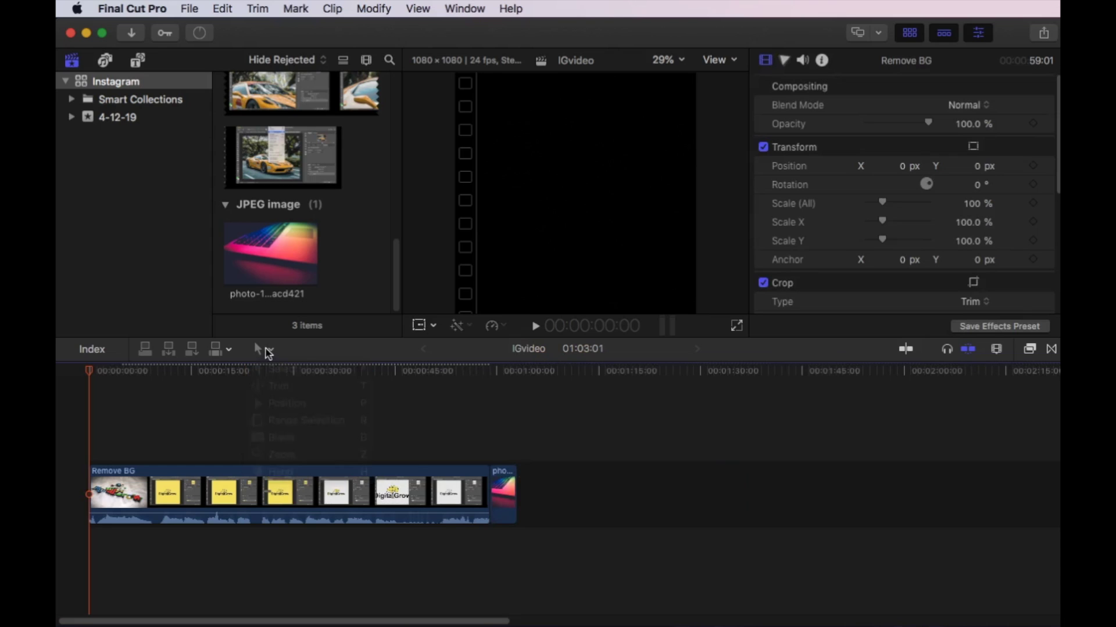
Move the laptop photo to a layer above the start of the Remove BG clip and extend it to the video's full length.
left_click(501, 491)
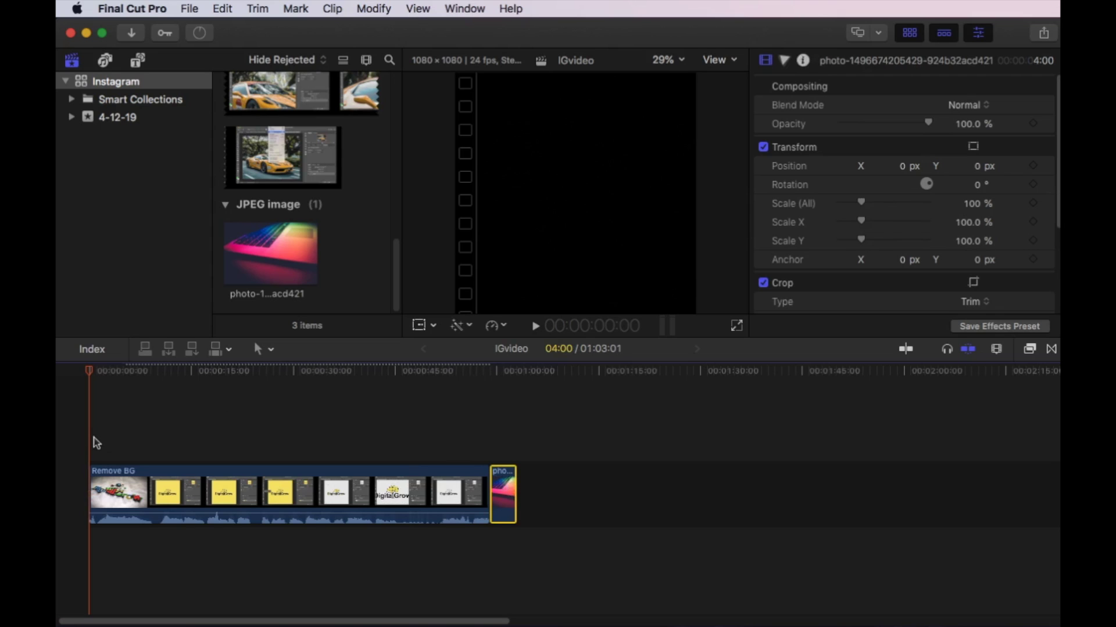
key("super+x")
key("alt+v")
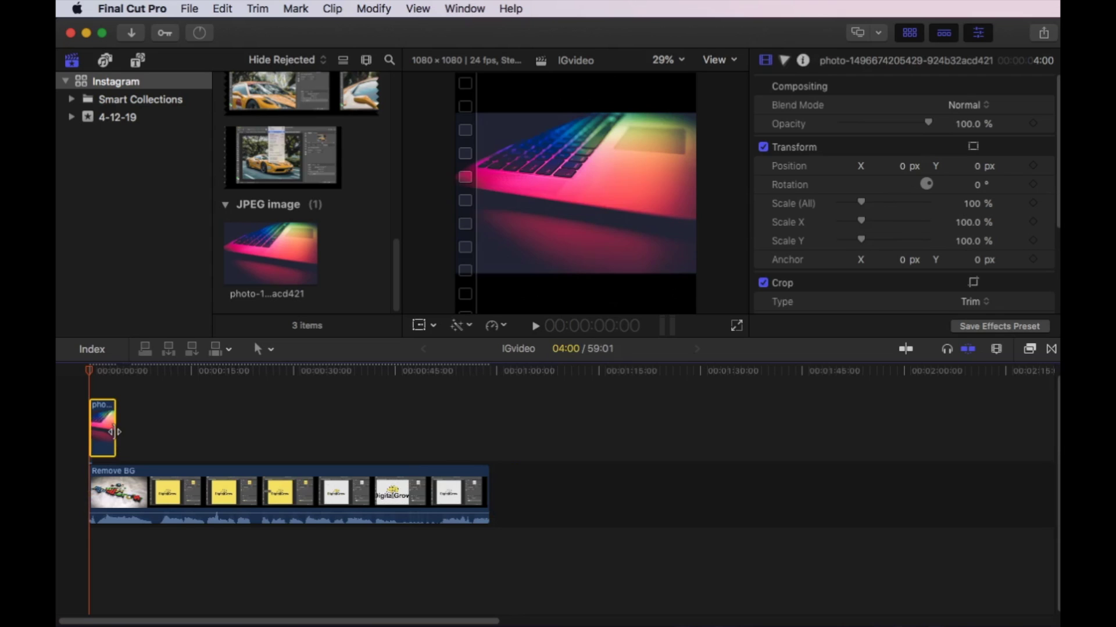
left_click_drag(113, 431, 485, 450)
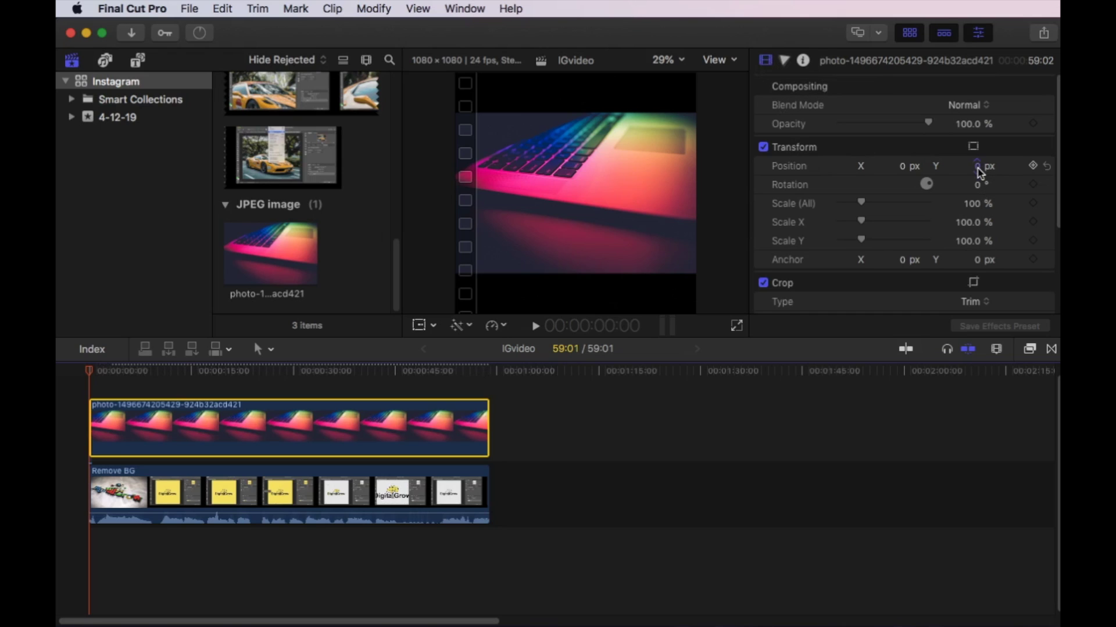
Set the laptop photo's Y position to 195 px and crop 579 px off its bottom edge, checking at about 2 seconds.
left_click_drag(976, 166, 976, 166)
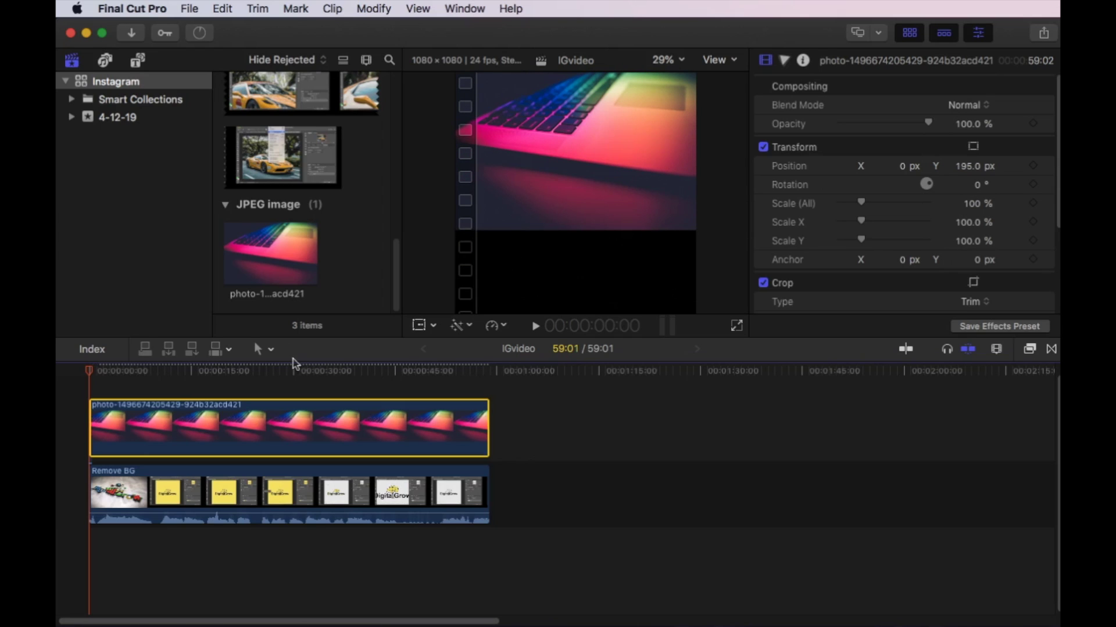
left_click(88, 369)
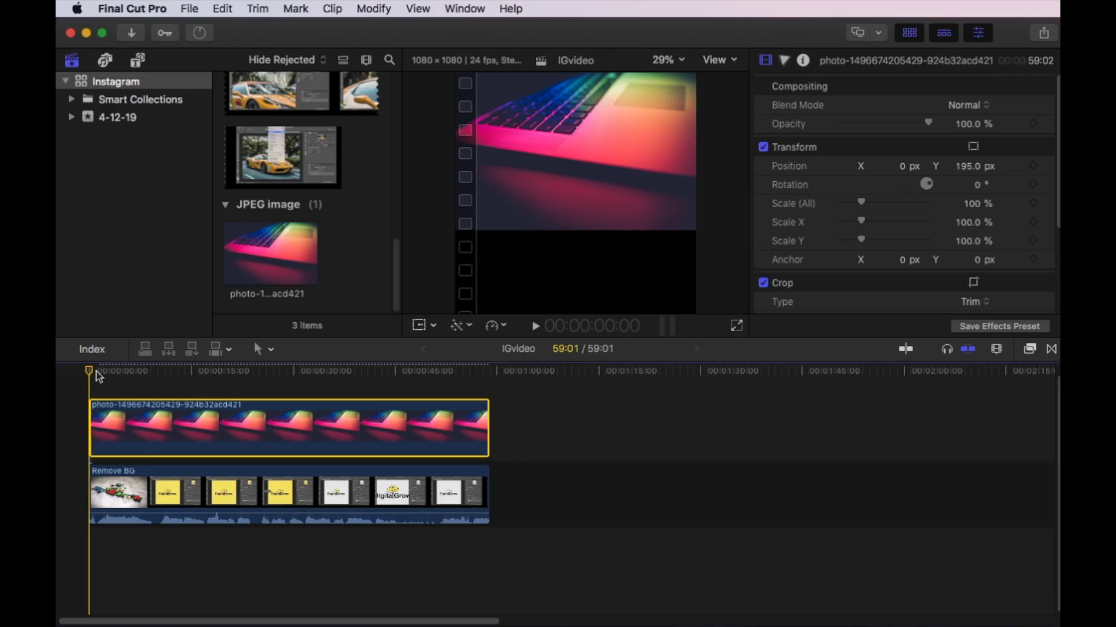
left_click_drag(97, 372, 105, 371)
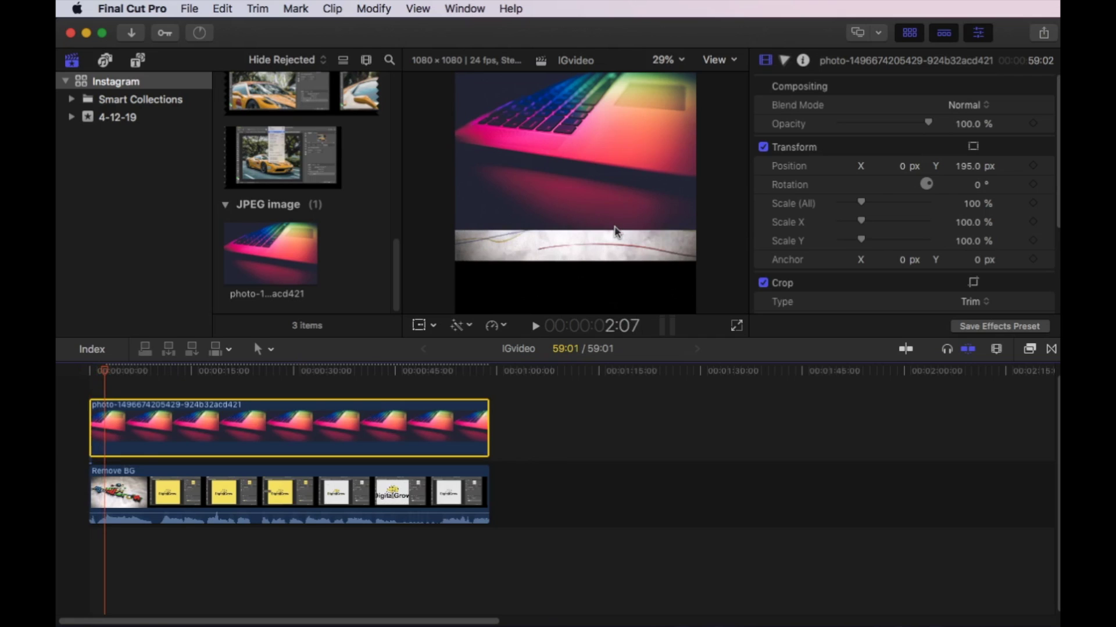
scroll(799, 284, "down", 3)
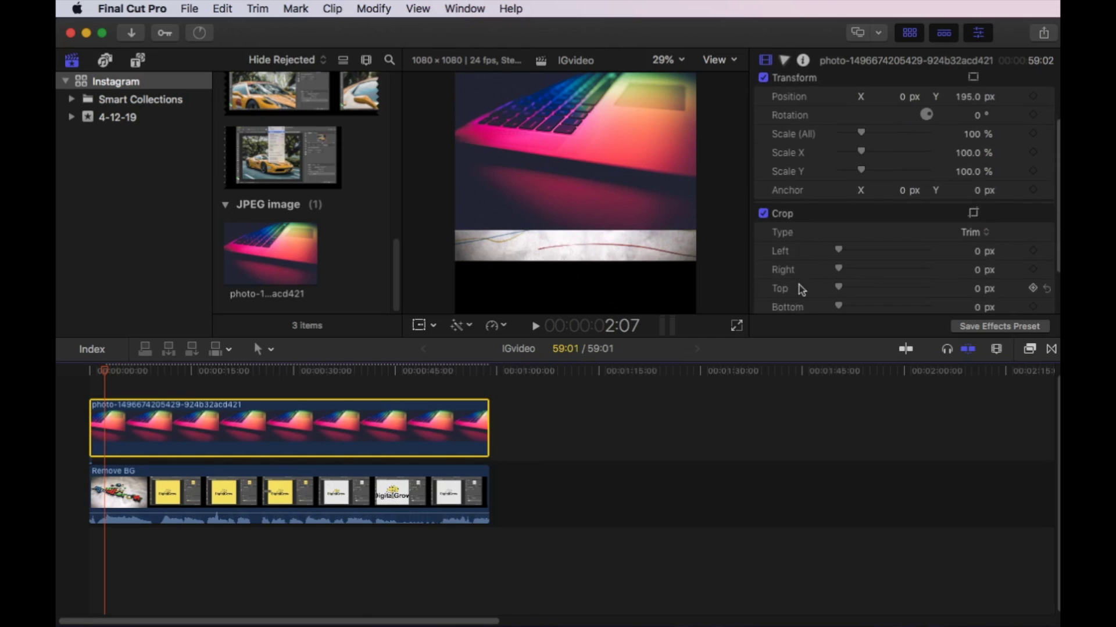
scroll(813, 299, "down", 1)
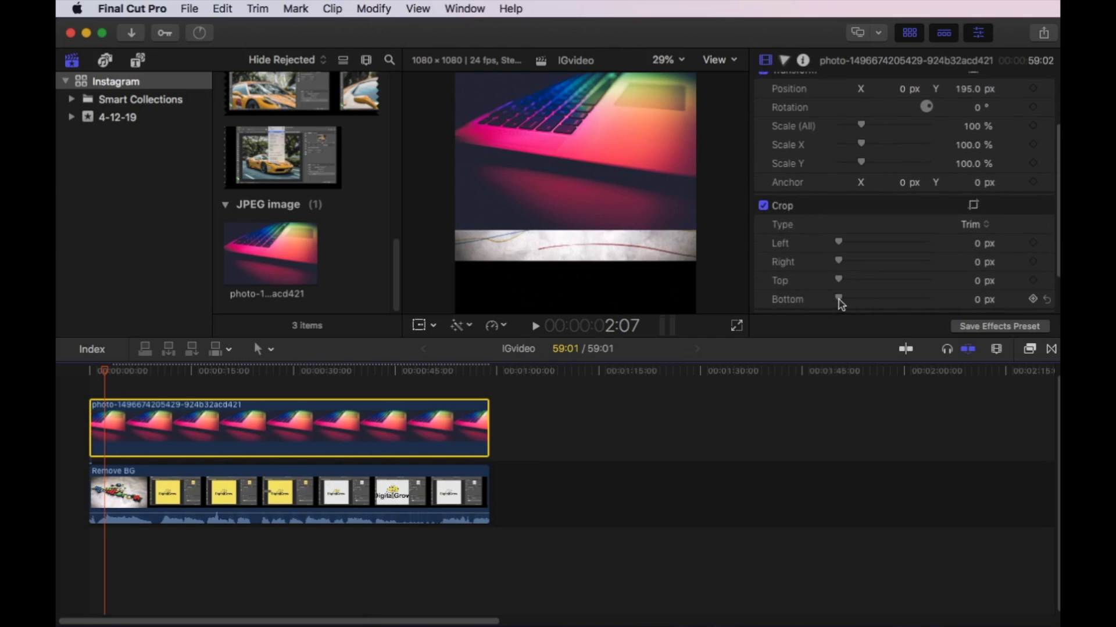
left_click_drag(839, 298, 896, 291)
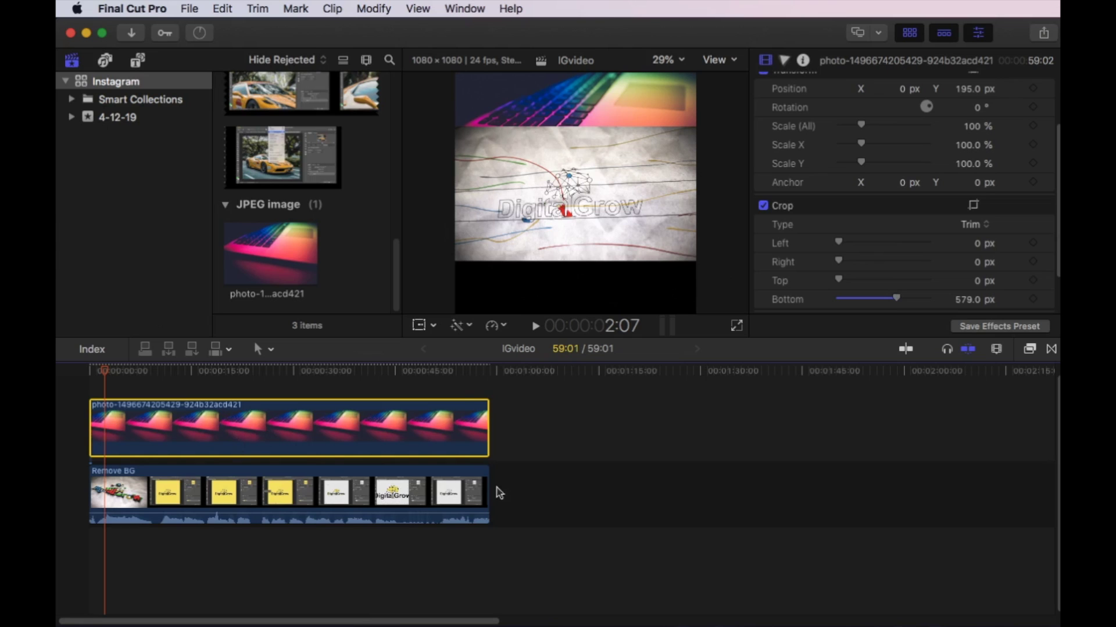
Add a second copy of the laptop photo above the first one at the timeline start and extend it to the video's full length.
left_click(274, 231)
left_click(283, 263)
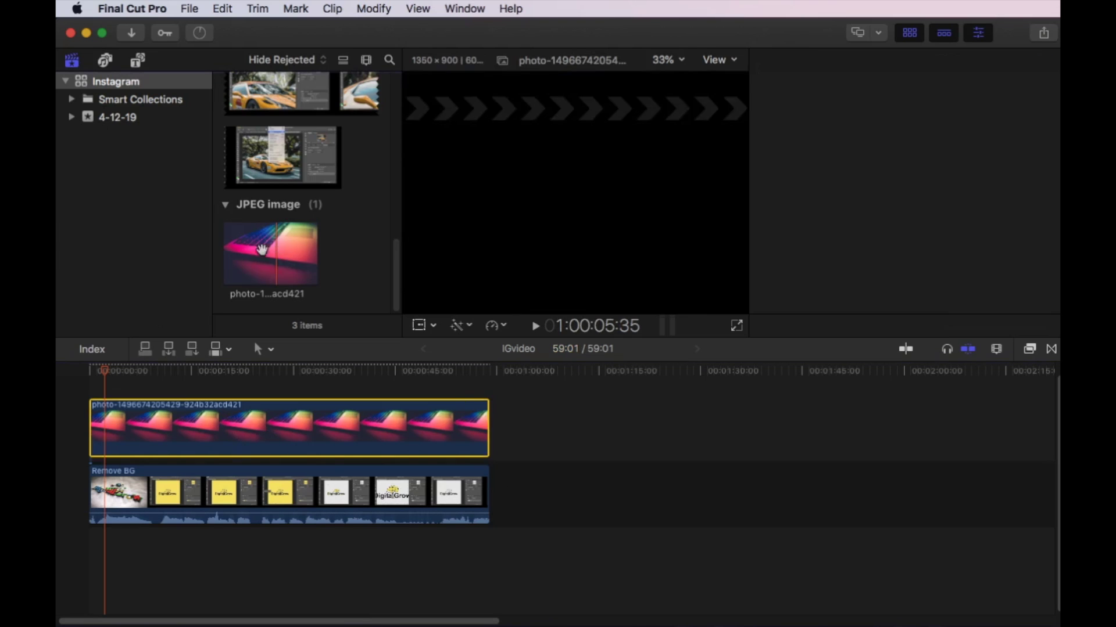
left_click_drag(271, 246, 99, 390)
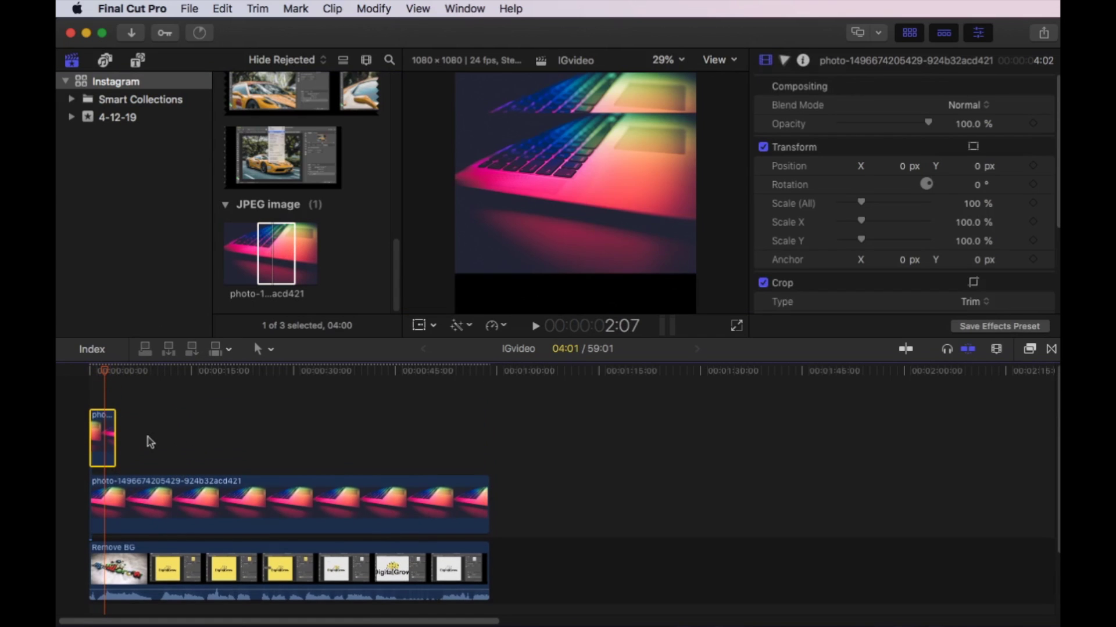
left_click_drag(114, 439, 487, 451)
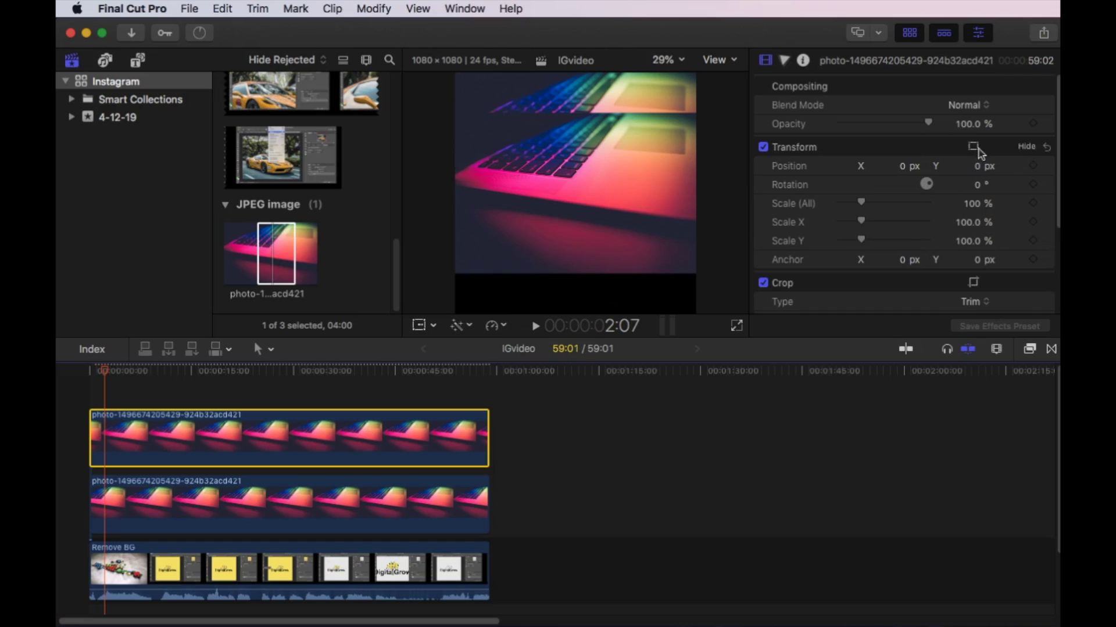
Set the upper laptop photo's Y position to -205 px and crop 554 px off its top edge.
left_click_drag(980, 169, 978, 166)
left_click_drag(977, 165, 977, 166)
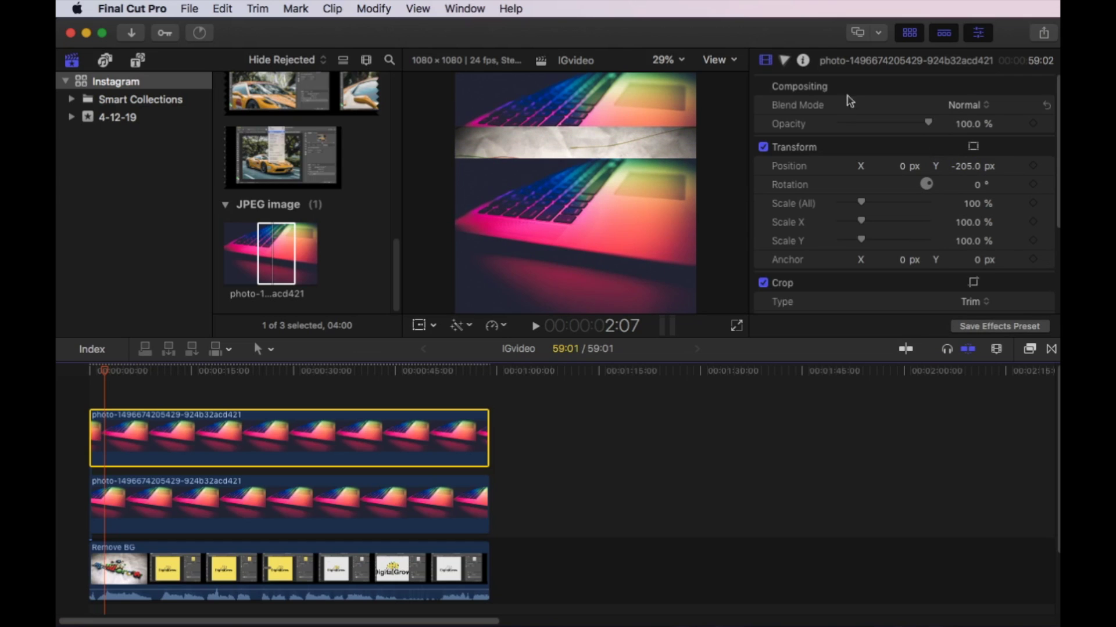
scroll(813, 261, "down", 4)
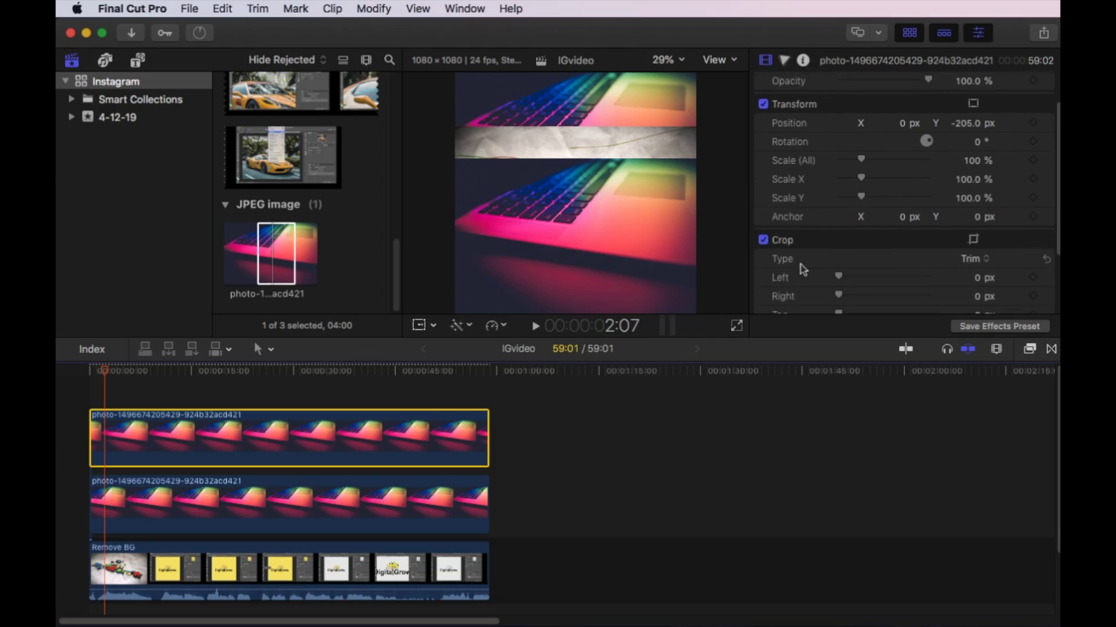
scroll(804, 251, "down", 2)
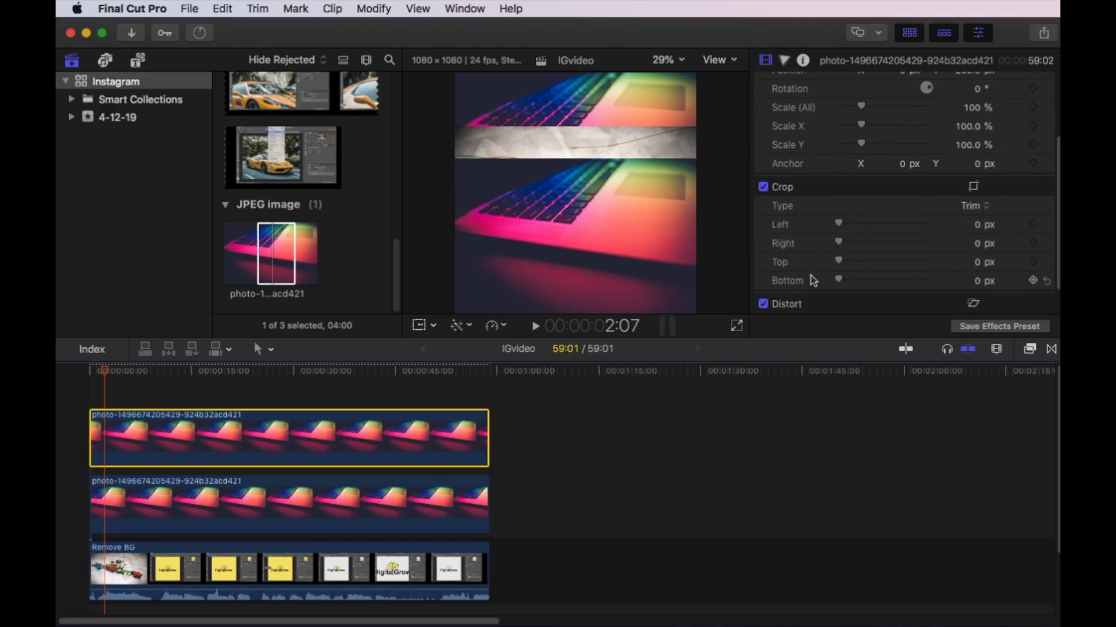
left_click_drag(839, 262, 893, 263)
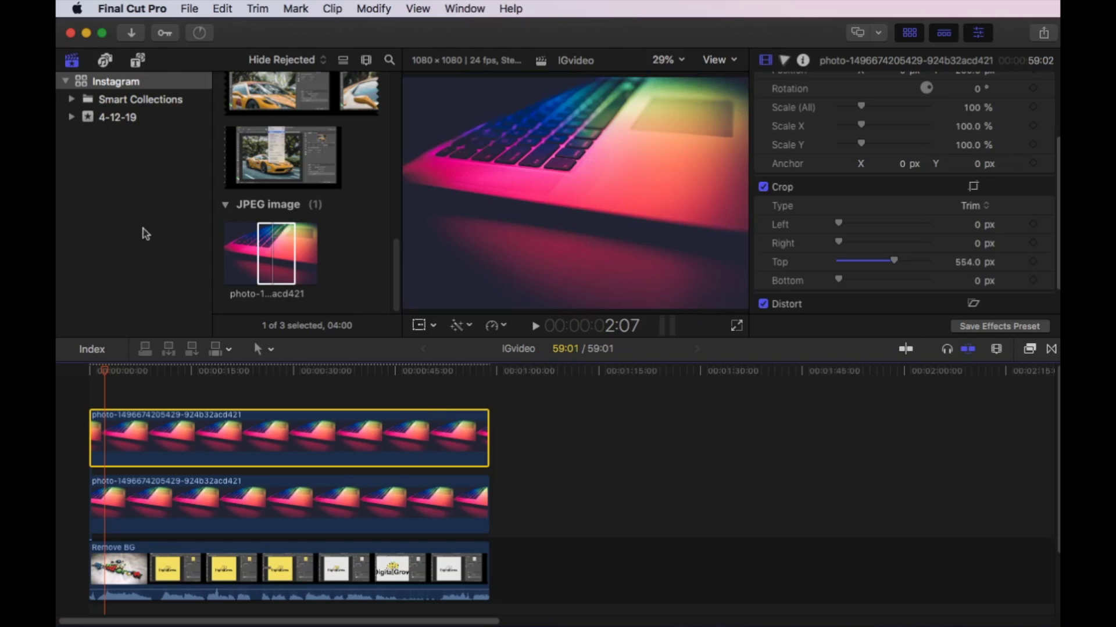
Search the titles for "basic" and add a Basic Title above both photo layers, spanning the video's full length.
left_click(139, 81)
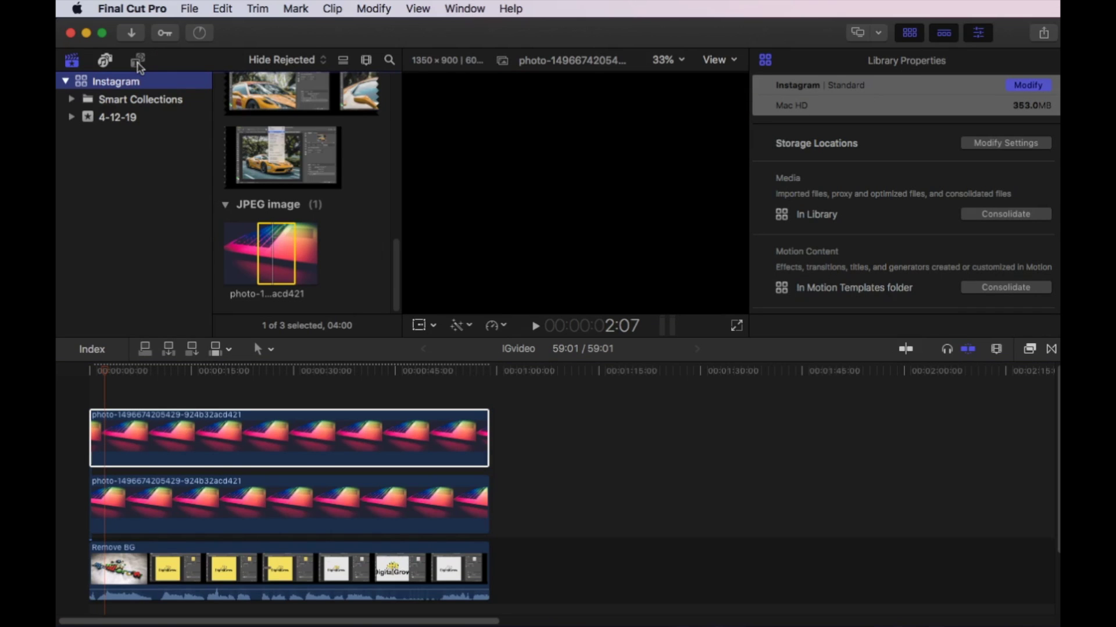
left_click(138, 60)
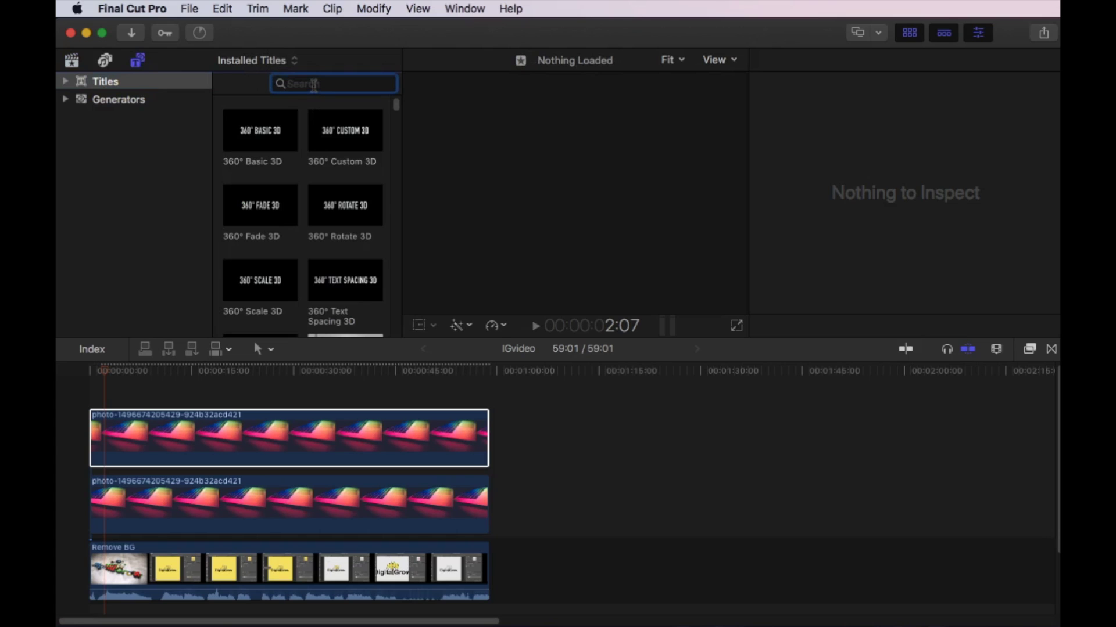
type("basic")
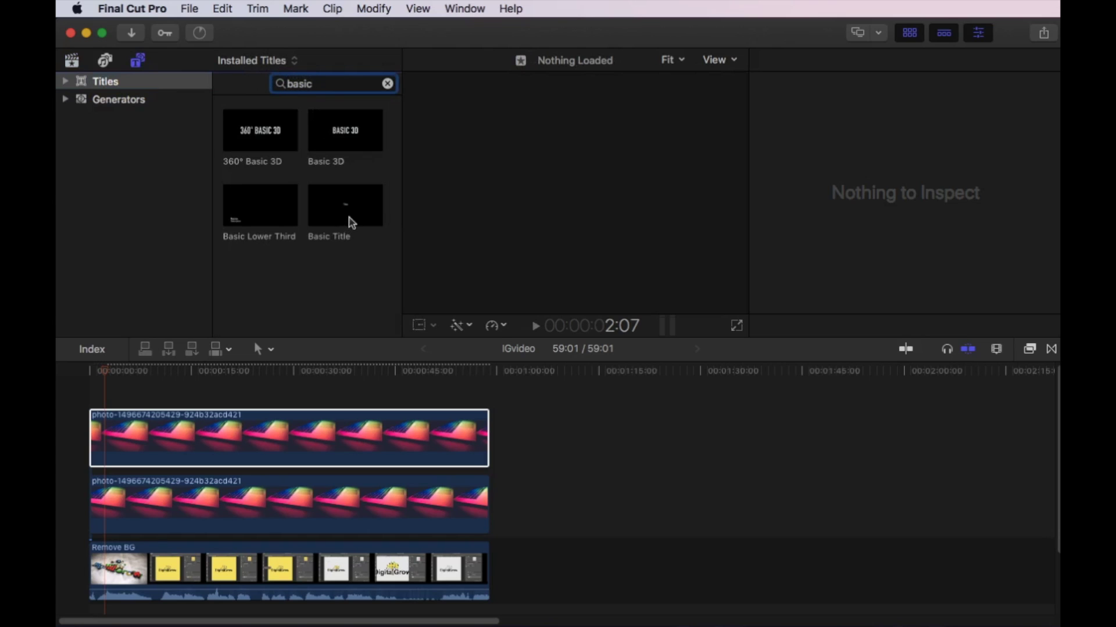
left_click(352, 223)
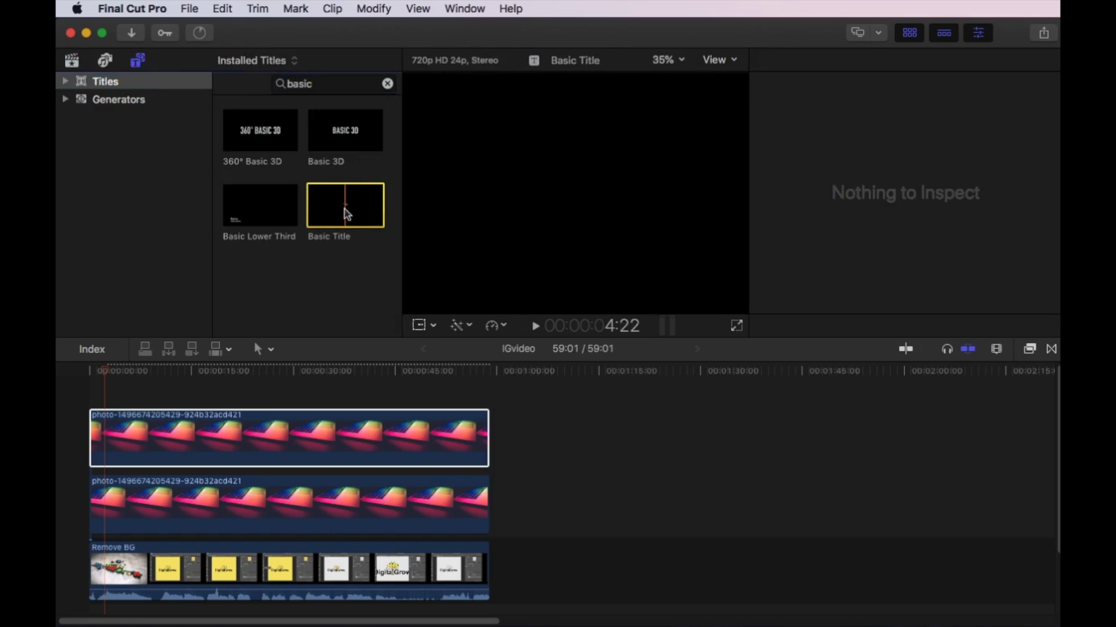
left_click_drag(346, 213, 487, 398)
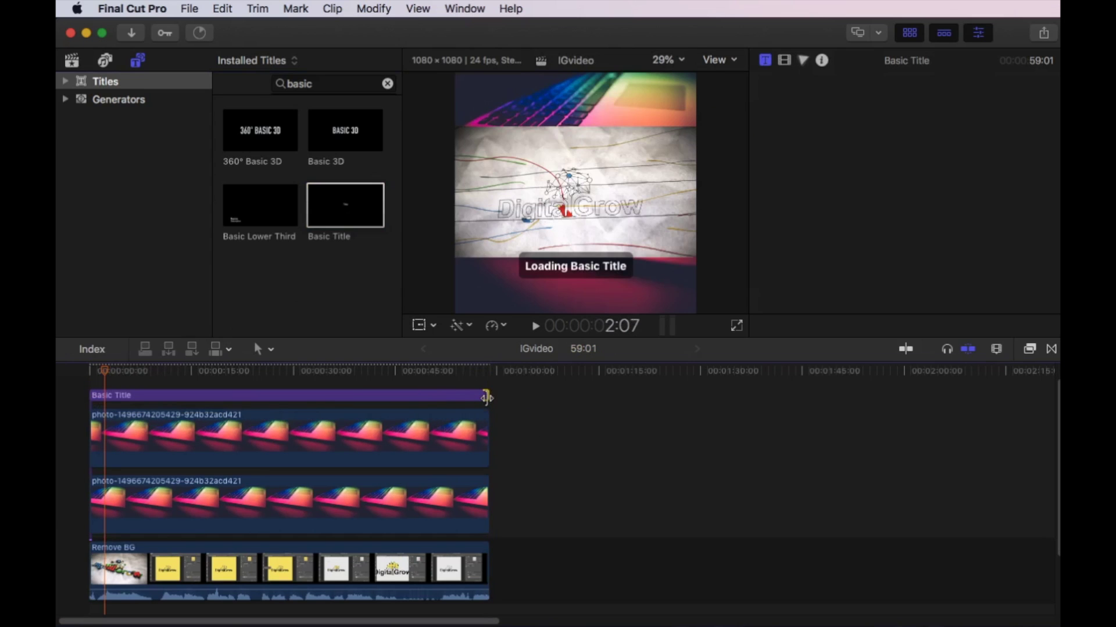
Move the title onto the upper photo banner and change its text to "IG Video".
left_click(468, 400)
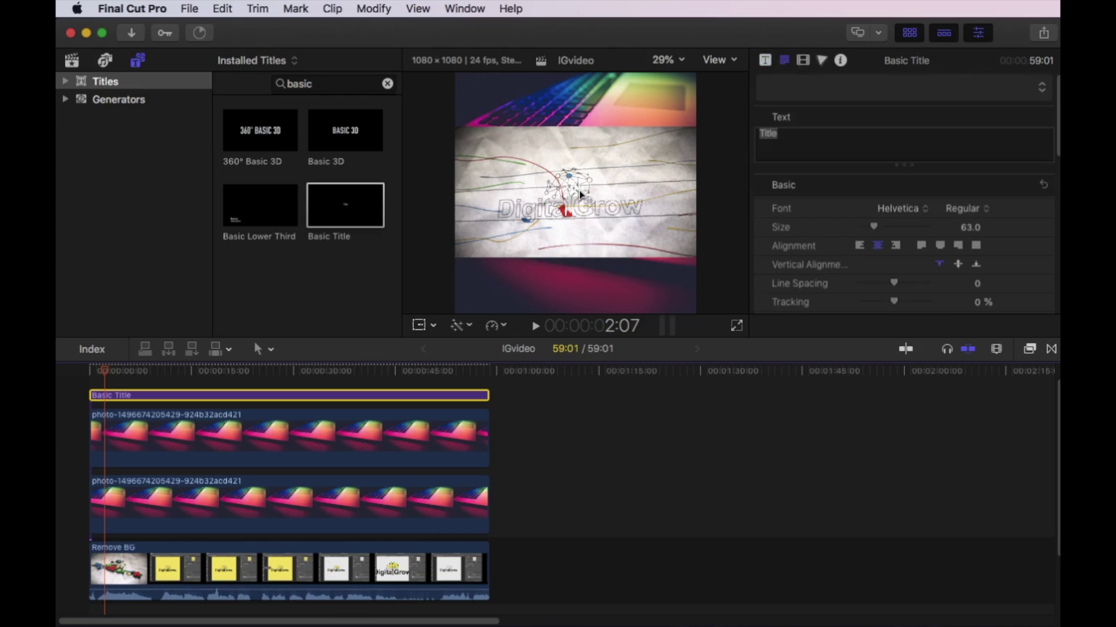
left_click_drag(580, 191, 577, 110)
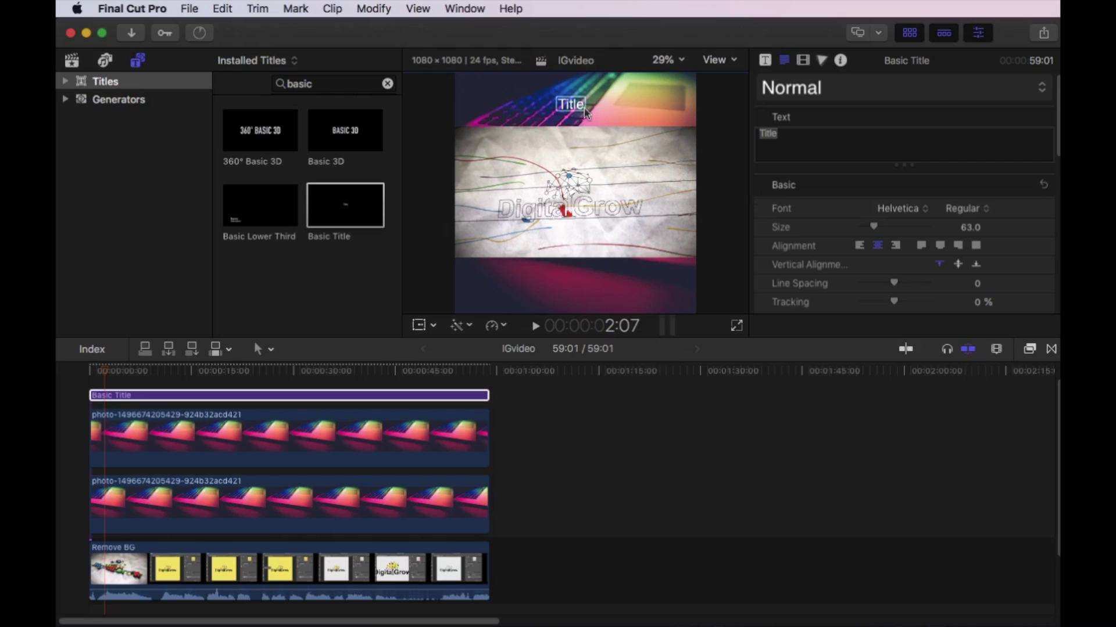
left_click(821, 142)
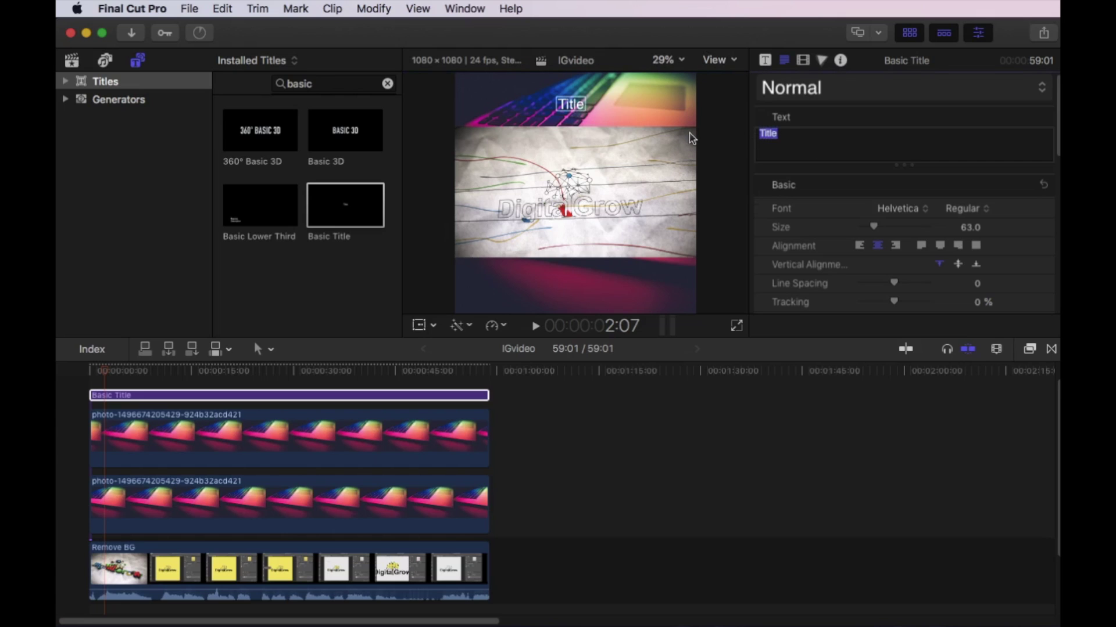
type("IG Video")
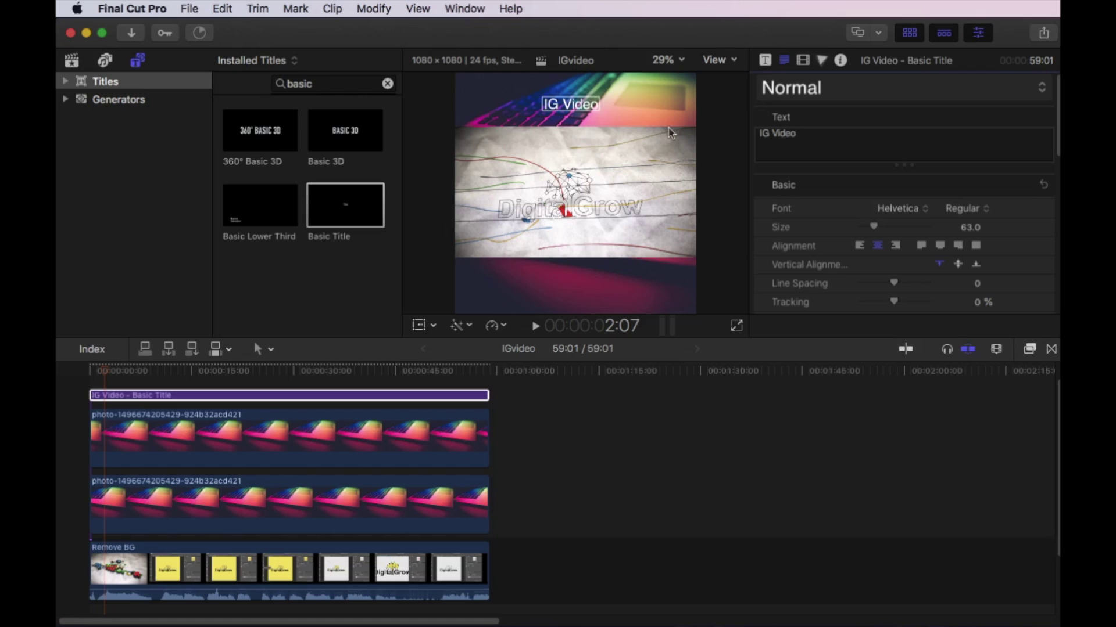
Set the IG Video title to Impact at size 159 and center it in the upper banner at about X 2 px, Y 367 px.
left_click(901, 209)
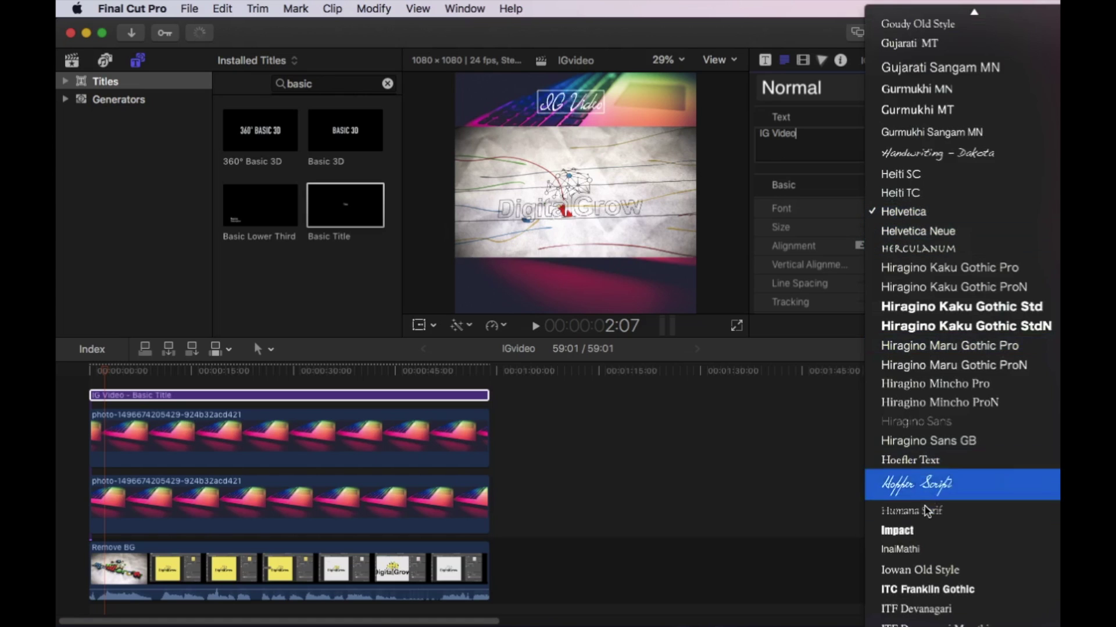
left_click(916, 531)
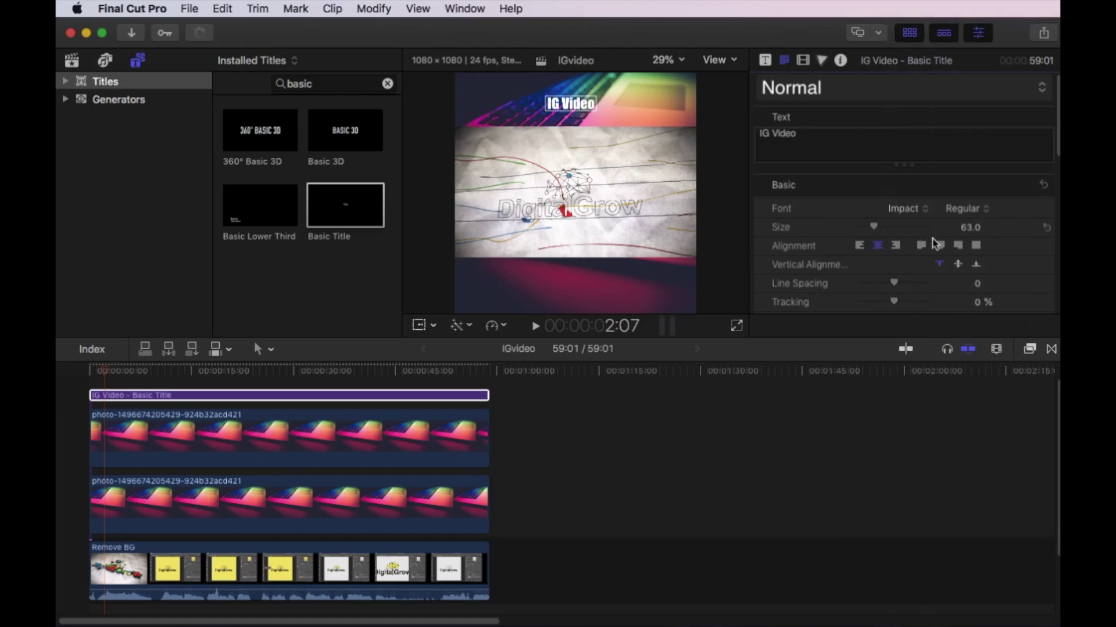
left_click_drag(876, 228, 899, 226)
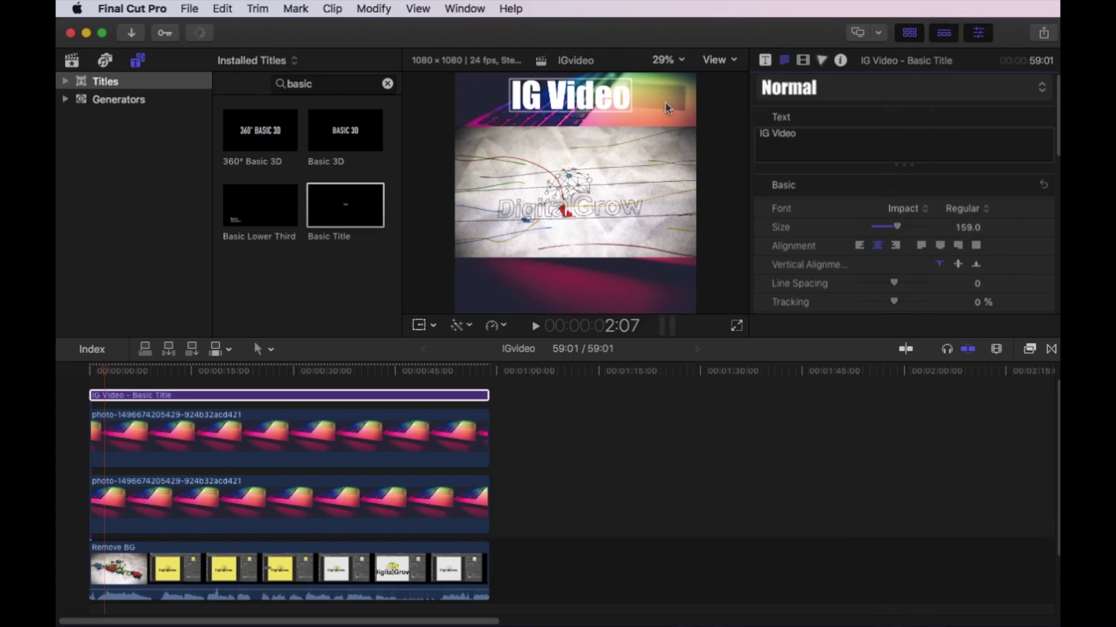
left_click(557, 102)
mouse_move(559, 104)
left_mouse_down()
mouse_move(572, 113)
mouse_move(562, 105)
left_mouse_up()
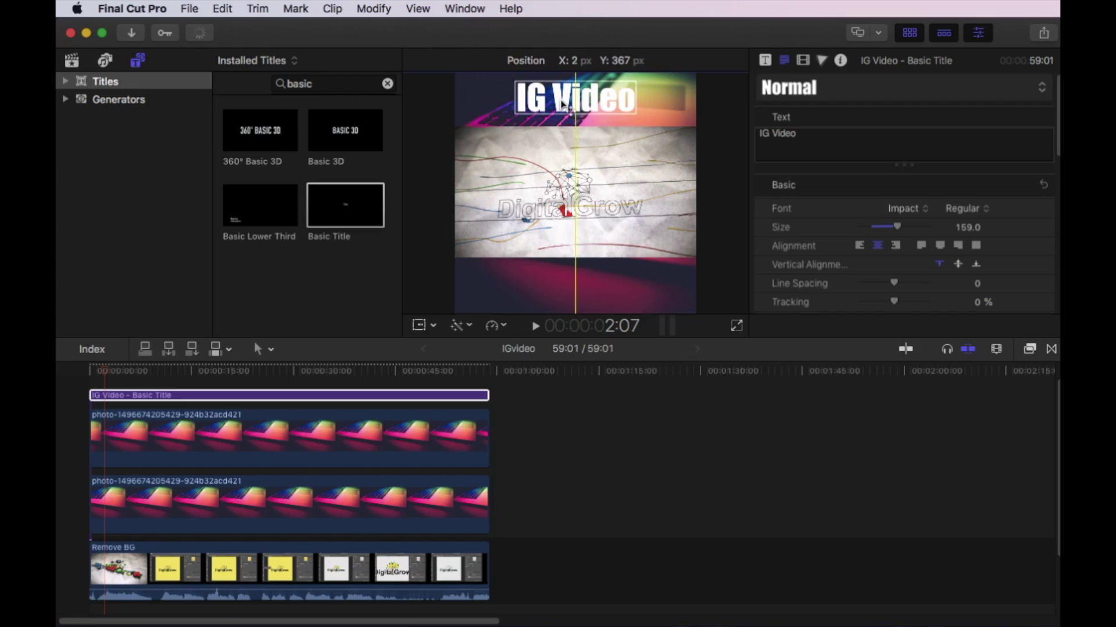
scroll(875, 292, "down", 3)
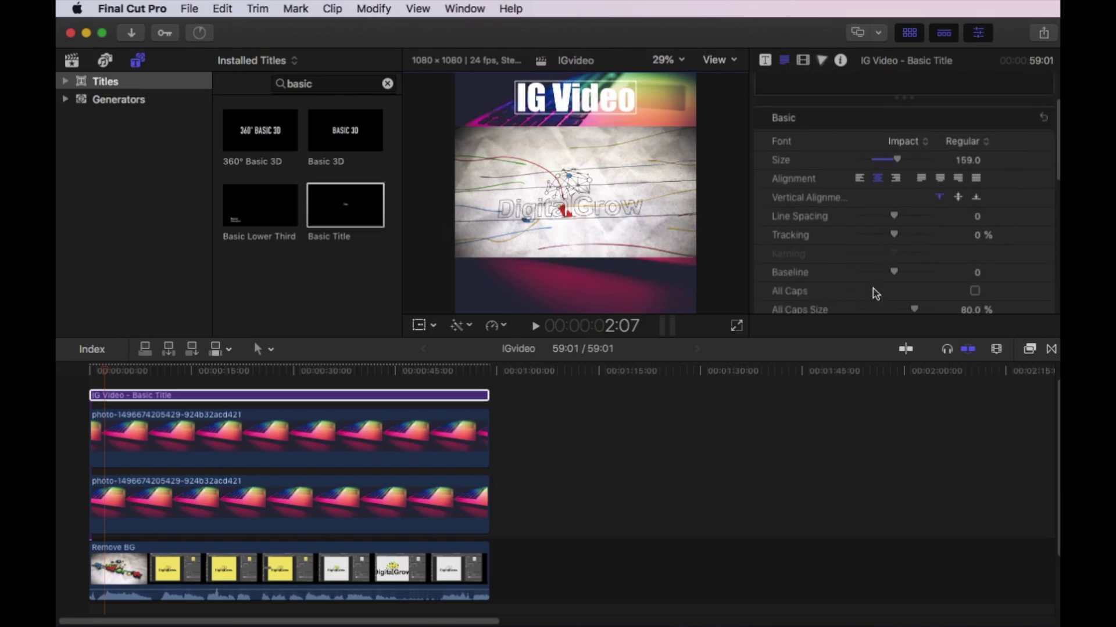
scroll(875, 292, "down", 10)
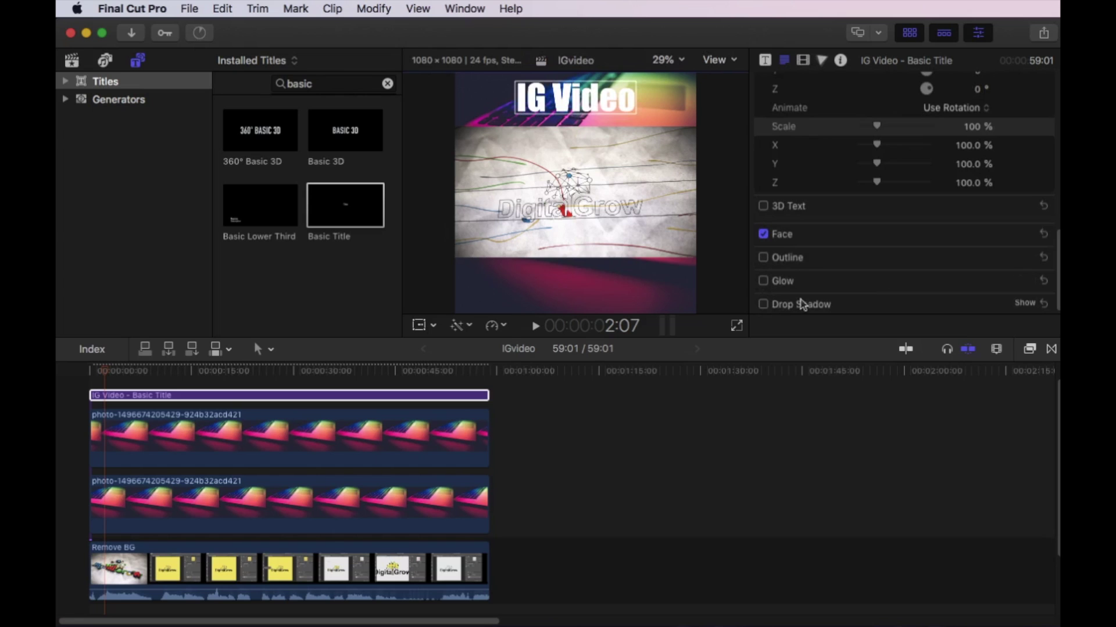
scroll(787, 263, "up", 10)
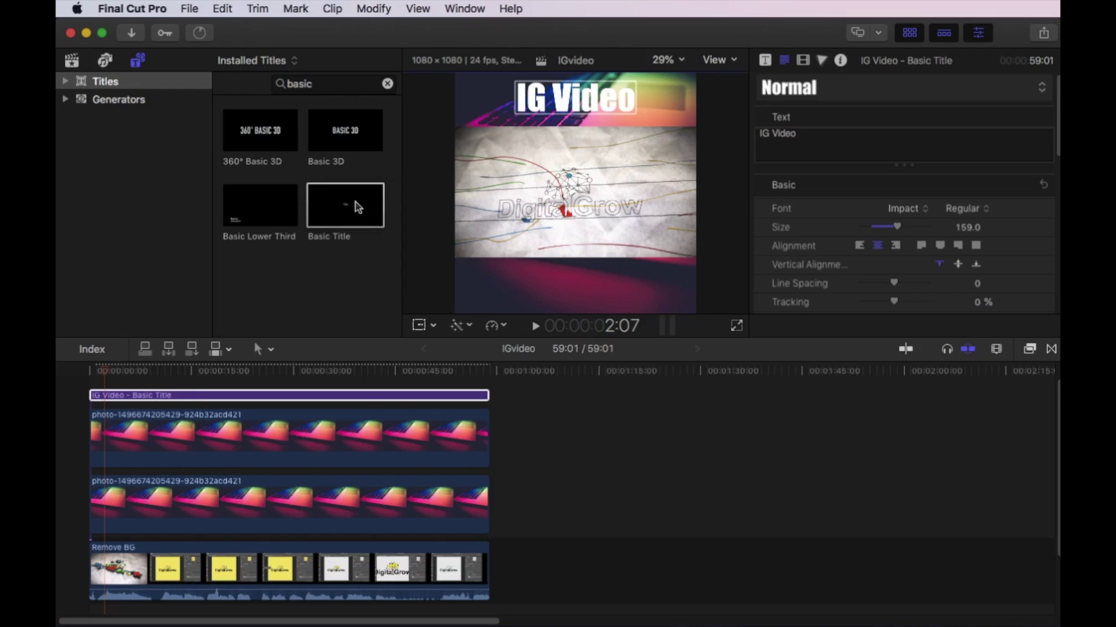
Add a second Basic Title above the IG Video title and extend it to the video's full length.
left_click_drag(369, 226, 104, 381)
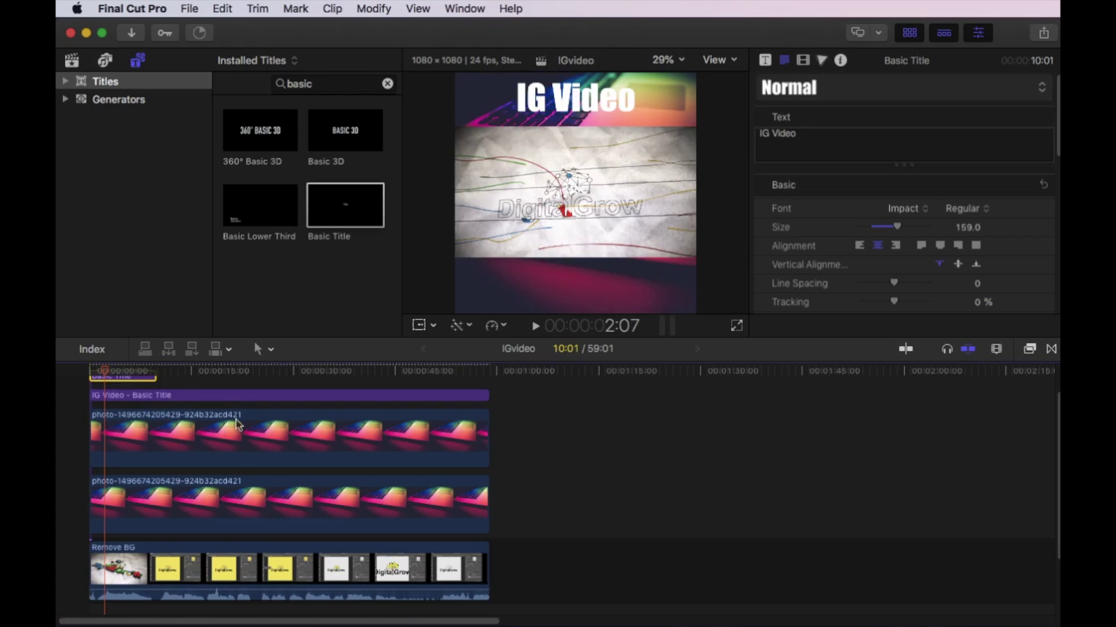
left_click(156, 378)
left_click_drag(155, 413, 482, 415)
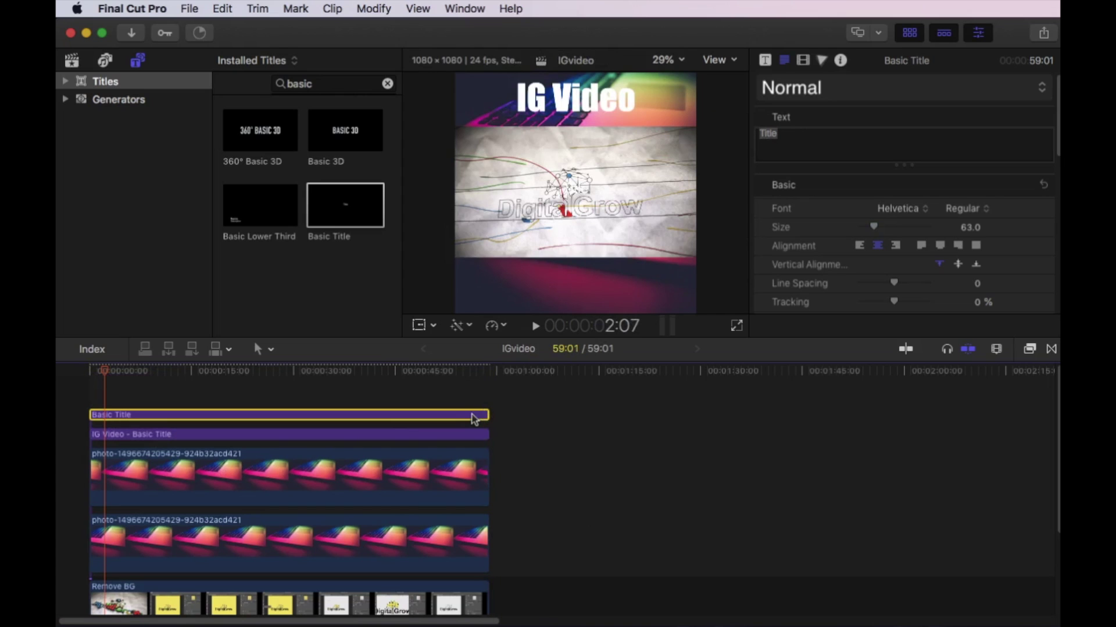
Position the second title in the lower photo banner and set its font to Impact at size 171.
left_click_drag(576, 194, 570, 290)
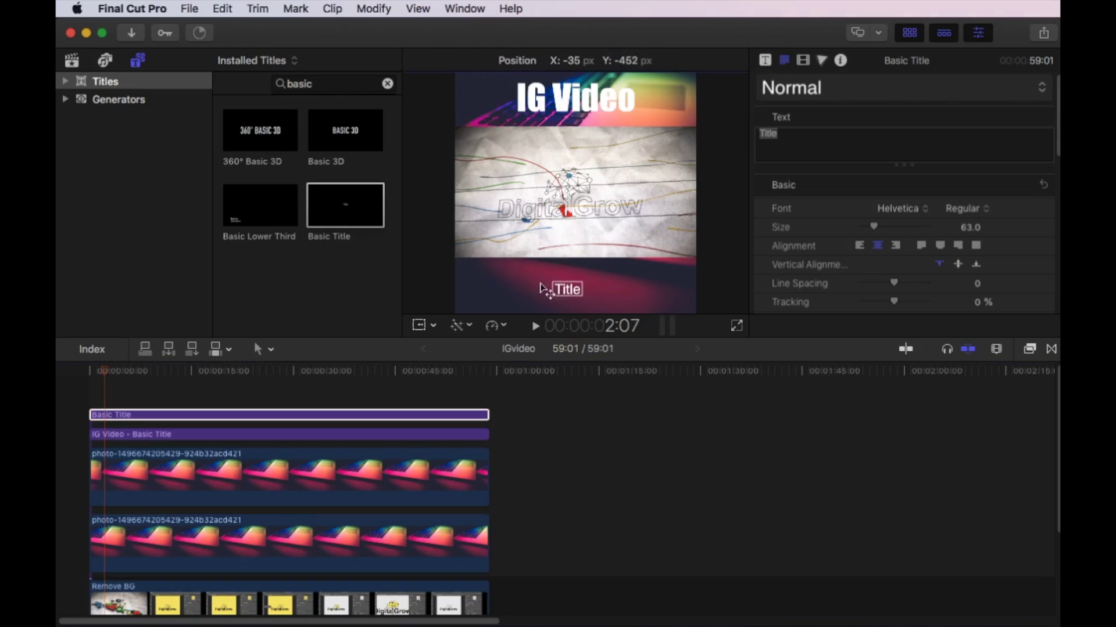
left_click(927, 212)
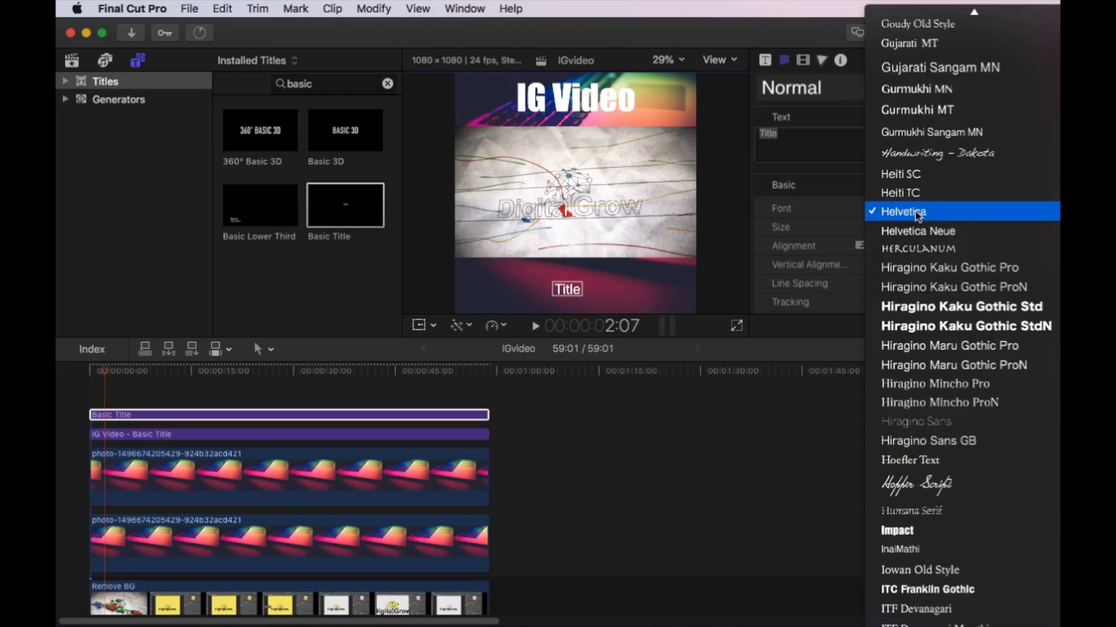
left_click(915, 535)
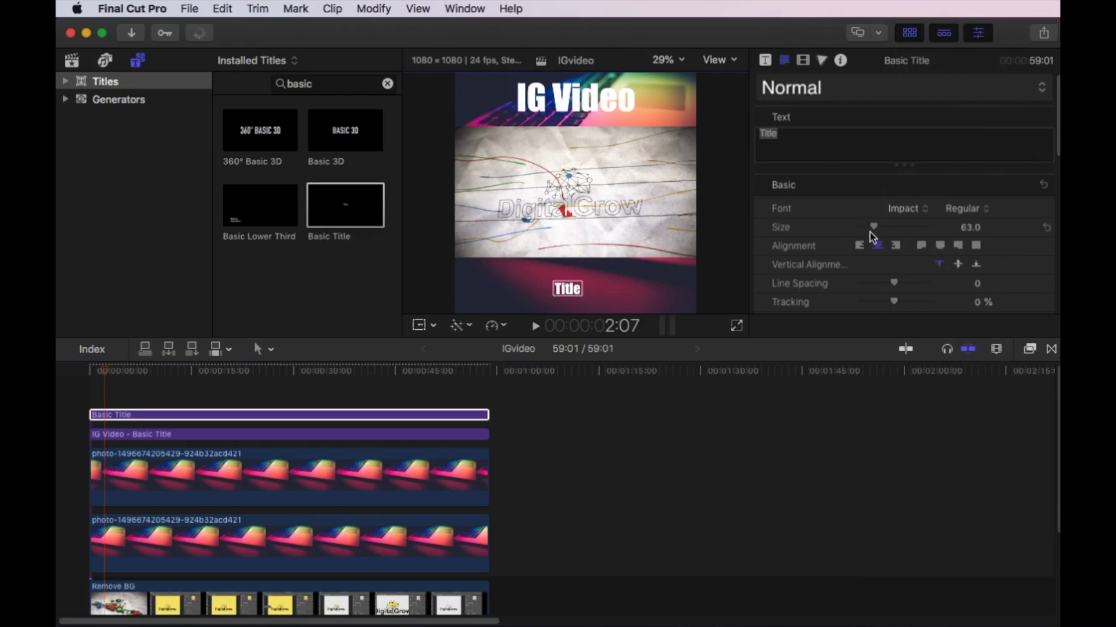
left_click_drag(877, 231, 902, 229)
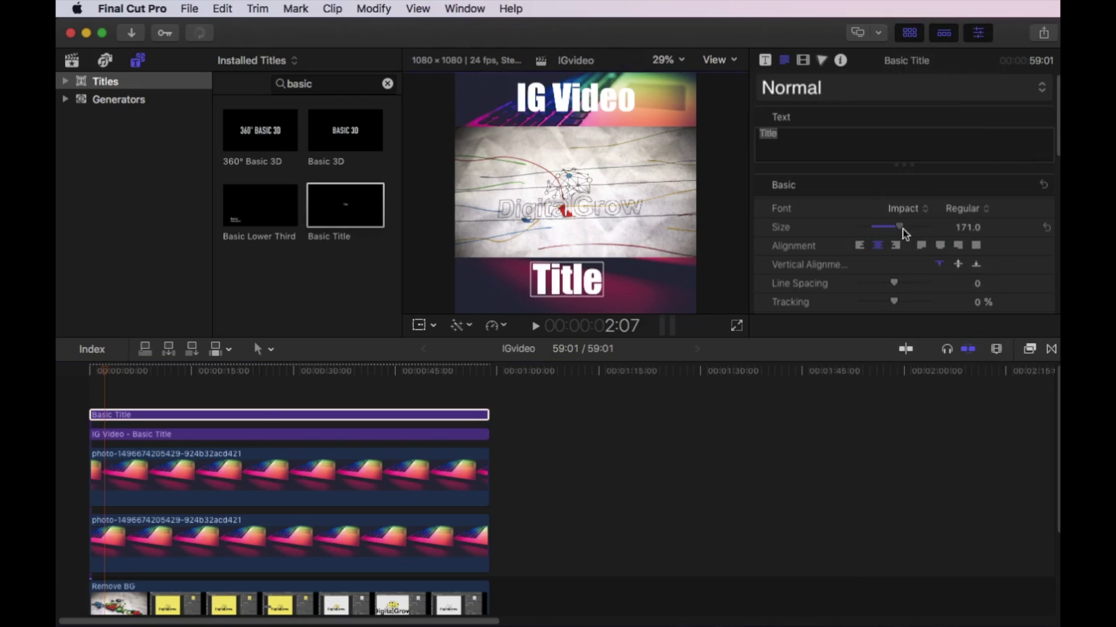
mouse_move(554, 276)
left_mouse_down()
mouse_move(548, 287)
mouse_move(539, 280)
mouse_move(569, 286)
left_mouse_up()
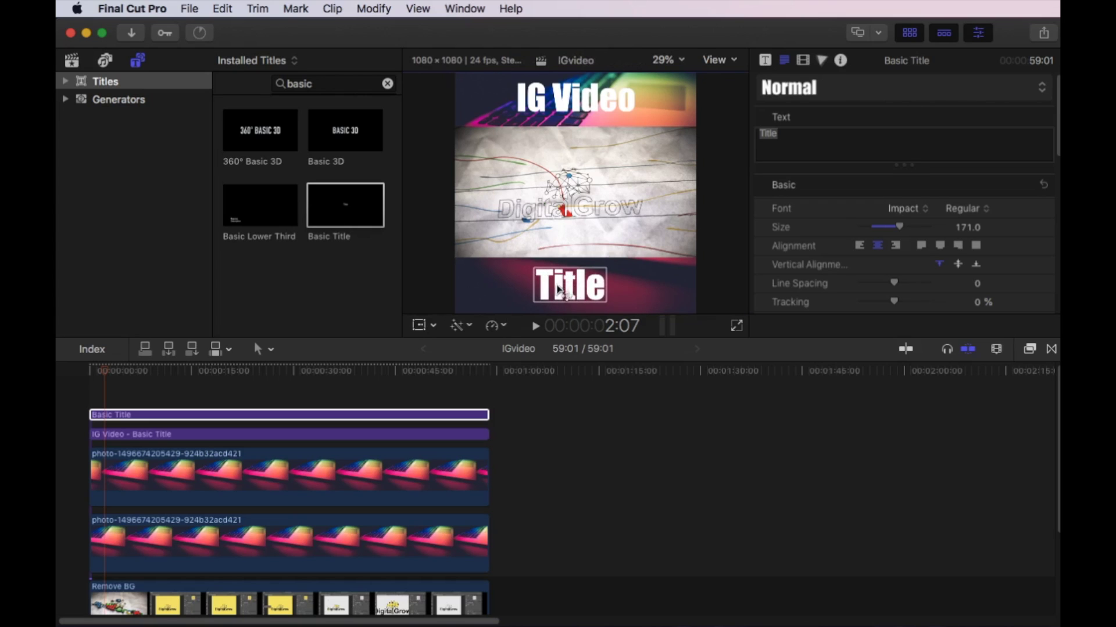
Return to the library's media browser and select the IGvideo project so that it can be shared.
left_click(72, 61)
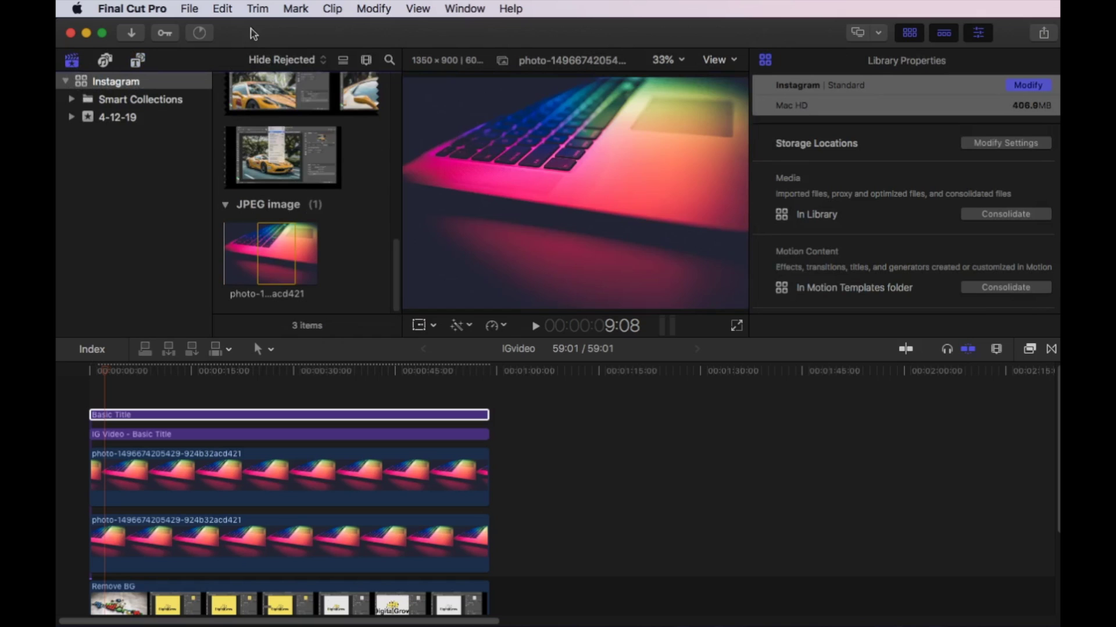
left_click(194, 12)
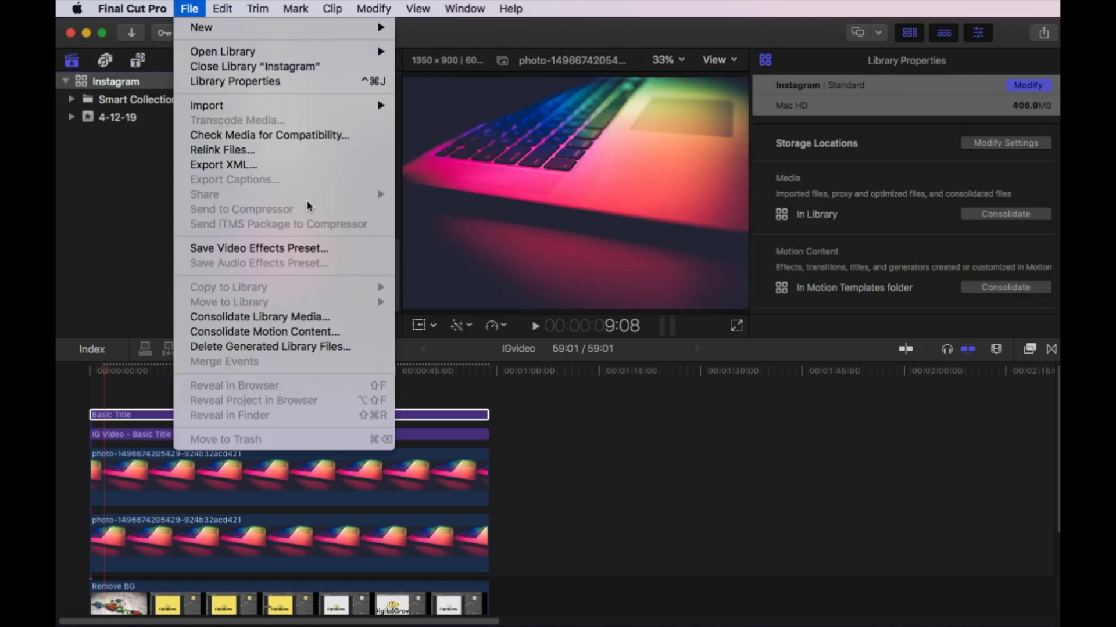
left_click(154, 195)
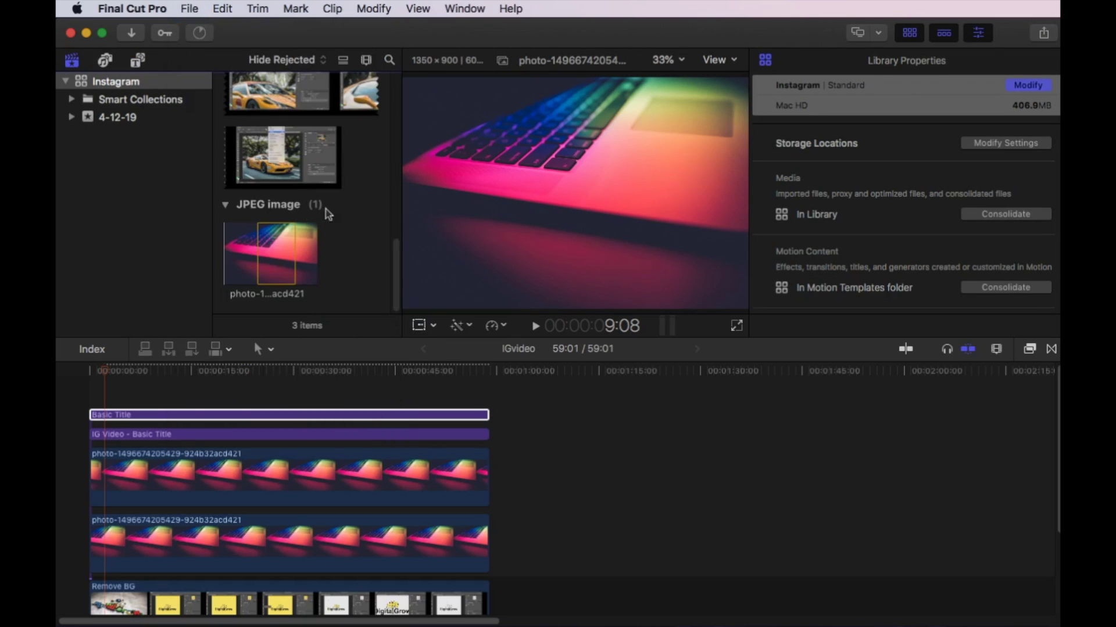
scroll(346, 259, "up", 5)
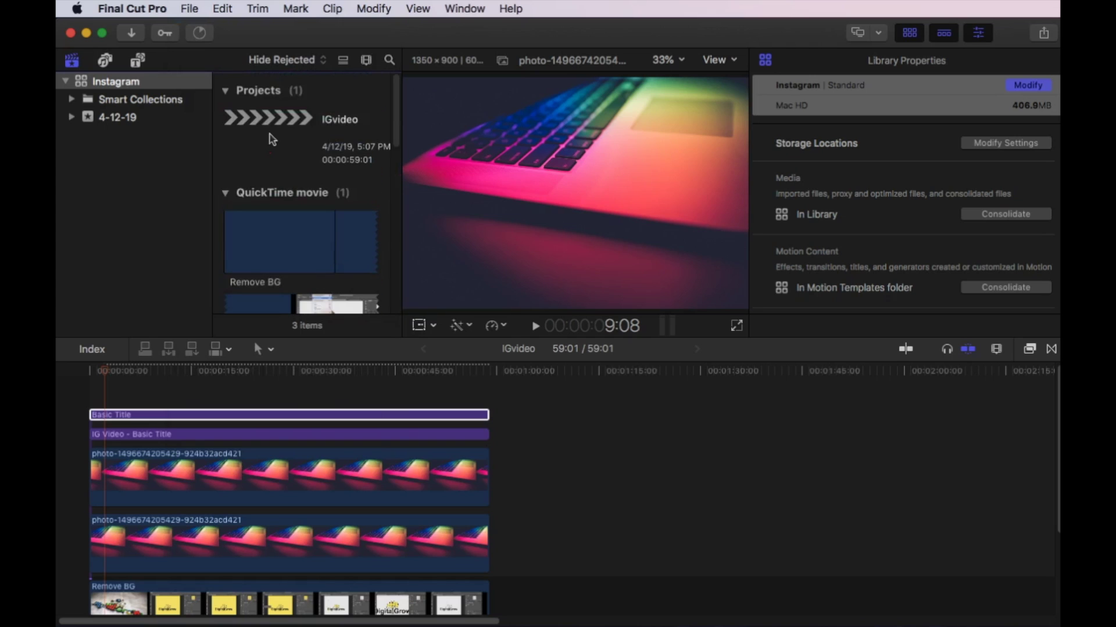
left_click(333, 124)
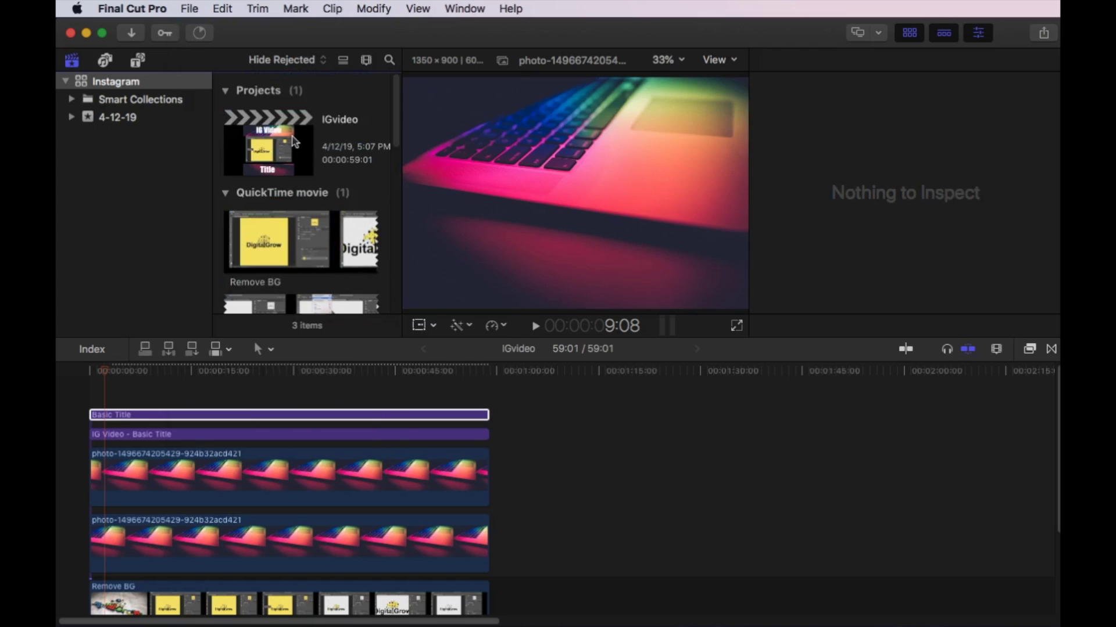
left_click(292, 137)
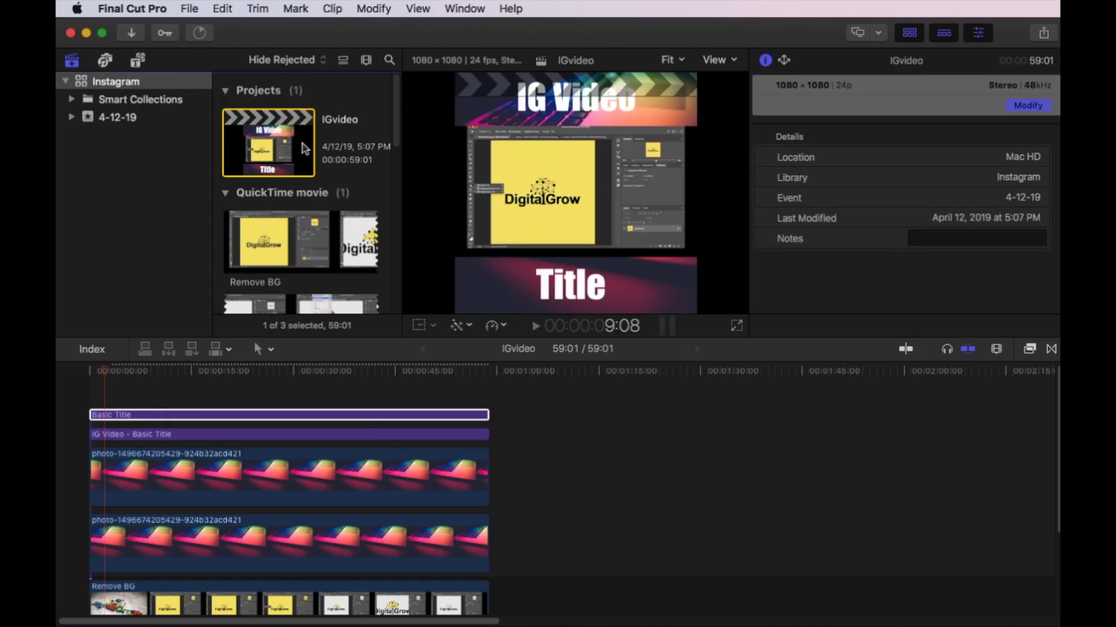
Export the IGvideo project as a Master File, saving it as IGvideo on the Desktop.
left_click(190, 9)
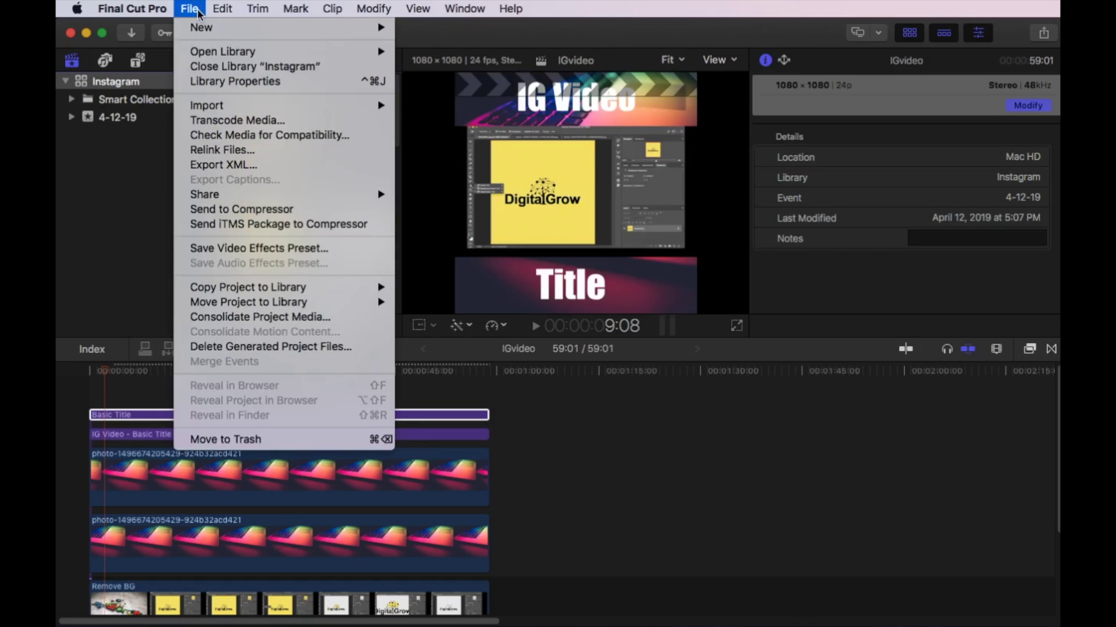
mouse_move(271, 200)
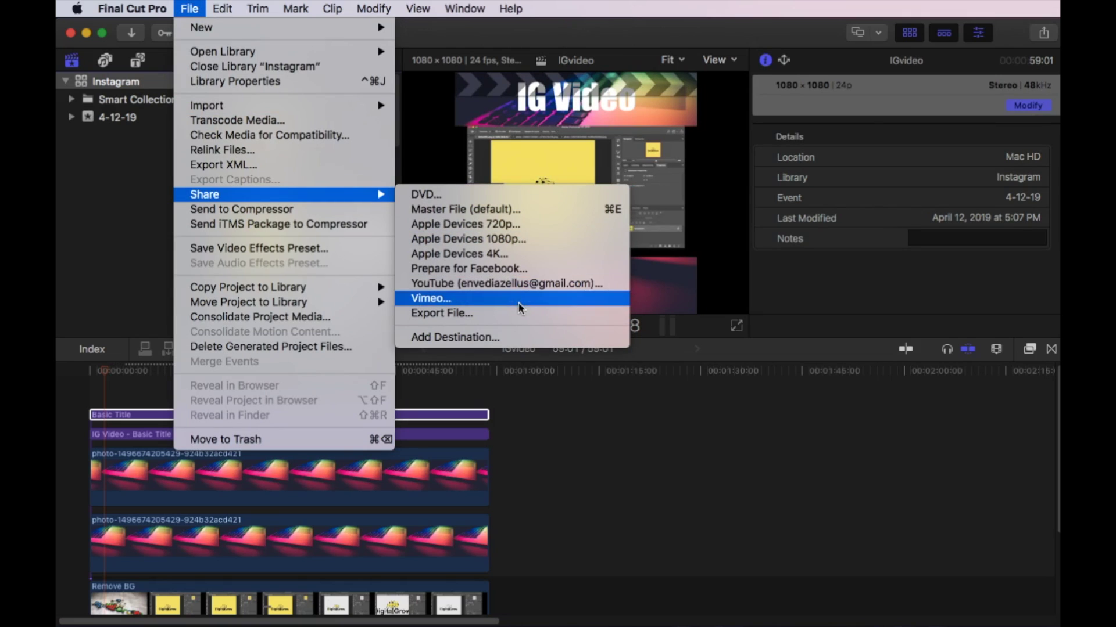
left_click(536, 214)
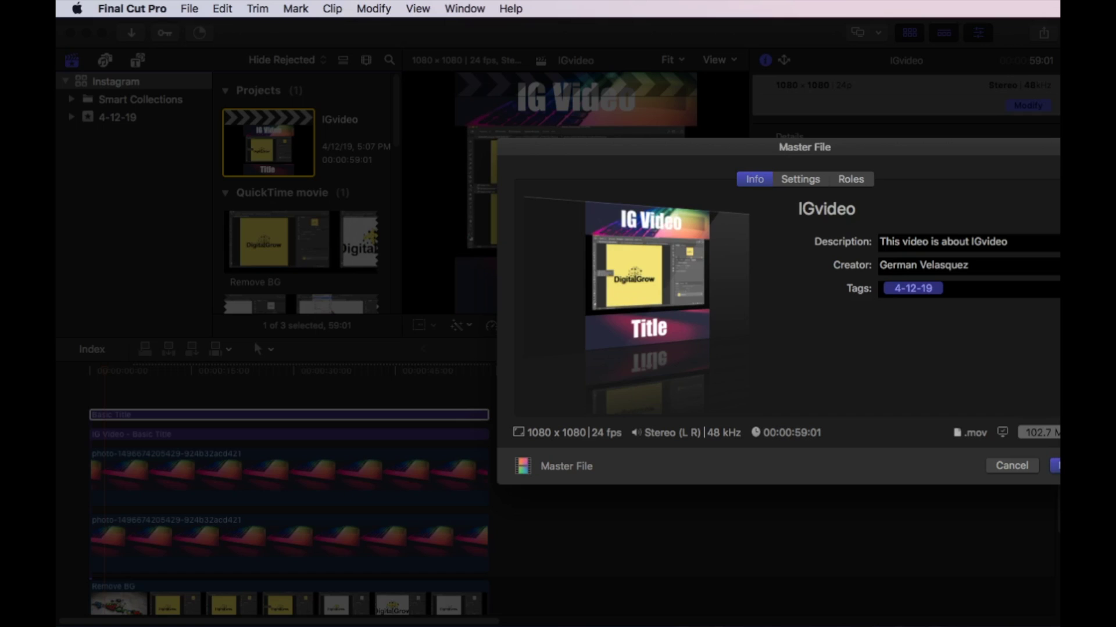
left_click(1057, 467)
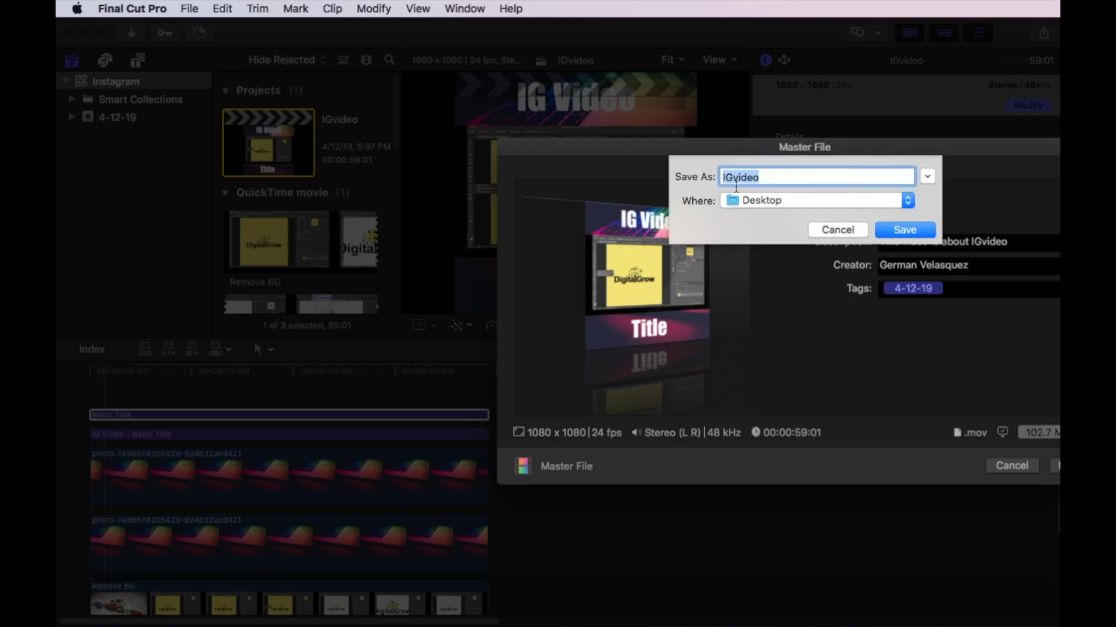
left_click(893, 231)
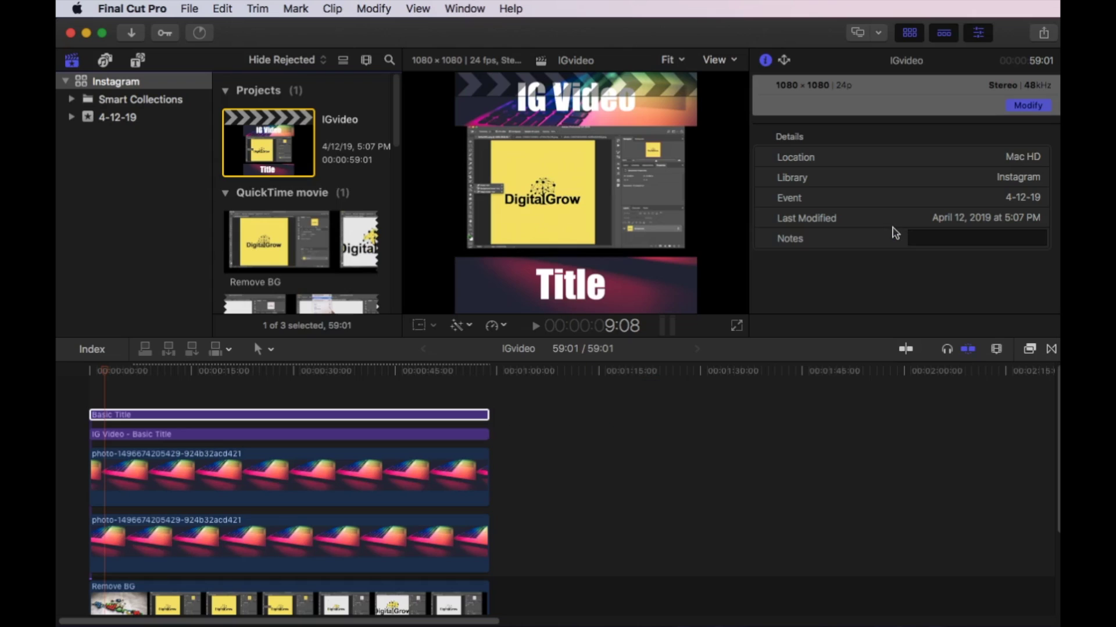
Open the Background Tasks window and move it clear of the viewer to check the export's sharing progress.
left_click(196, 35)
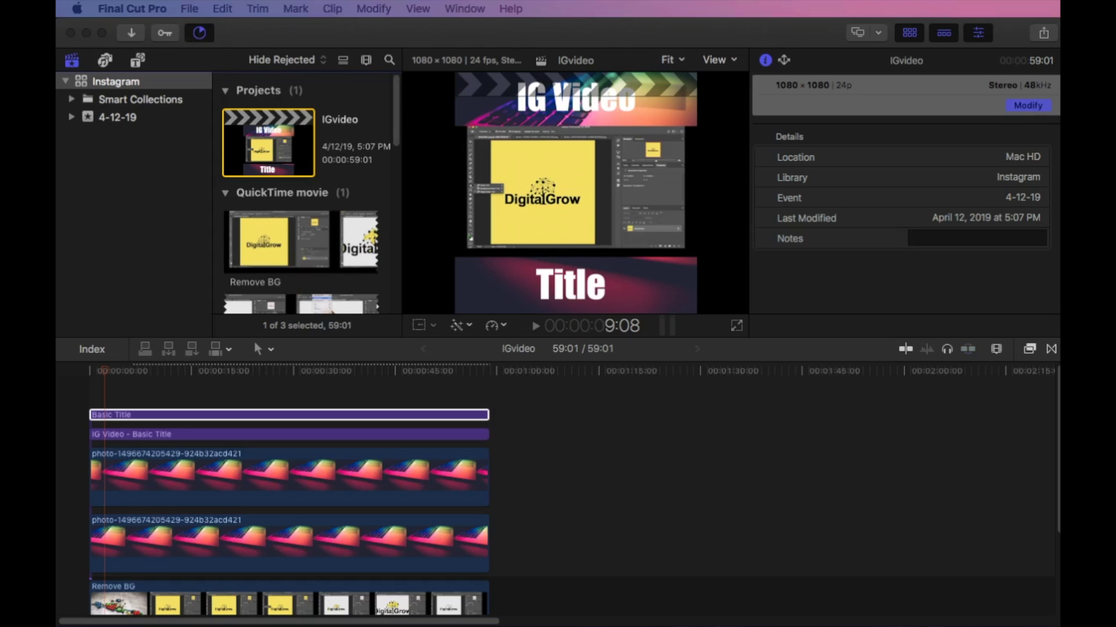
left_click_drag(163, 99, 205, 65)
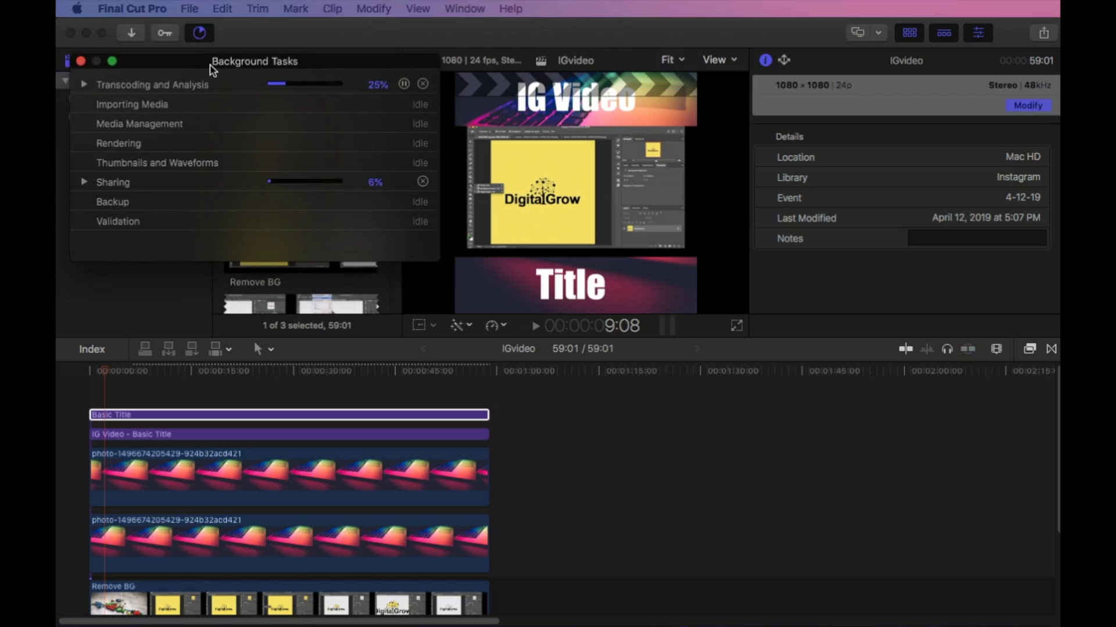